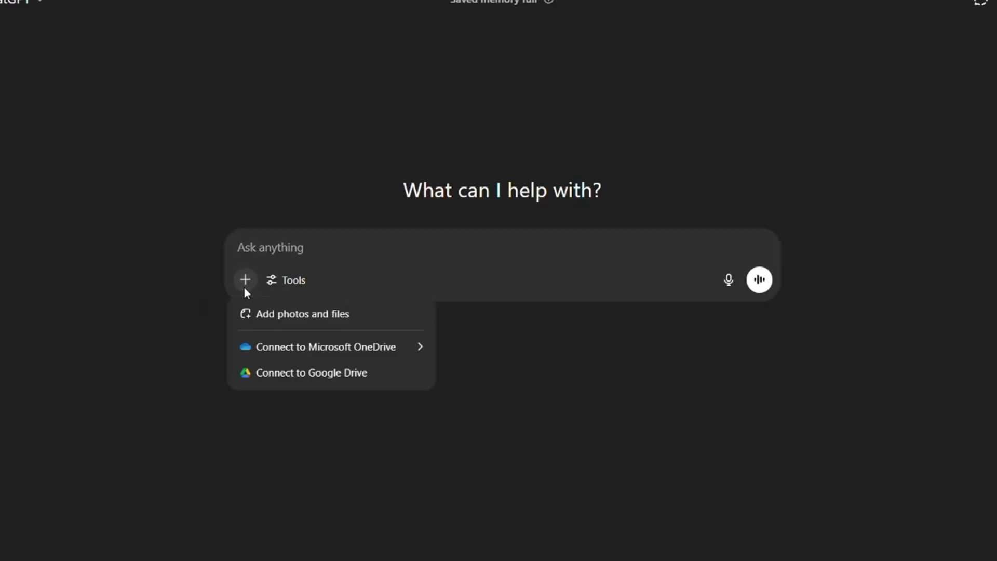
Step: Attach the dark-room avatar image and ask ChatGPT to analyse its pose, style and face, then recreate it
{"action": "left_click", "coordinate": [291, 314]}
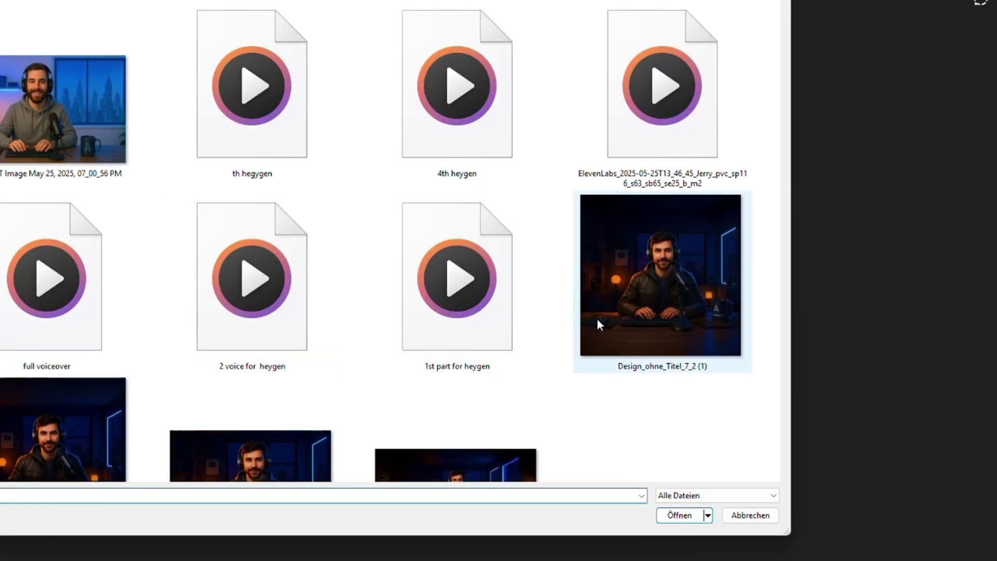
{"action": "double_click", "coordinate": [599, 318]}
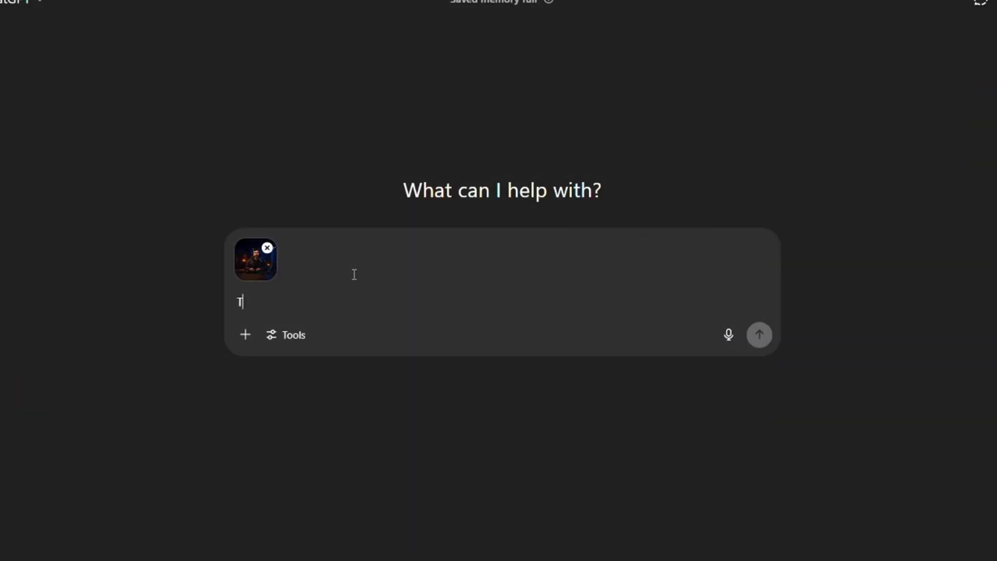
{"action": "type", "text": "This is an avatar that I"}
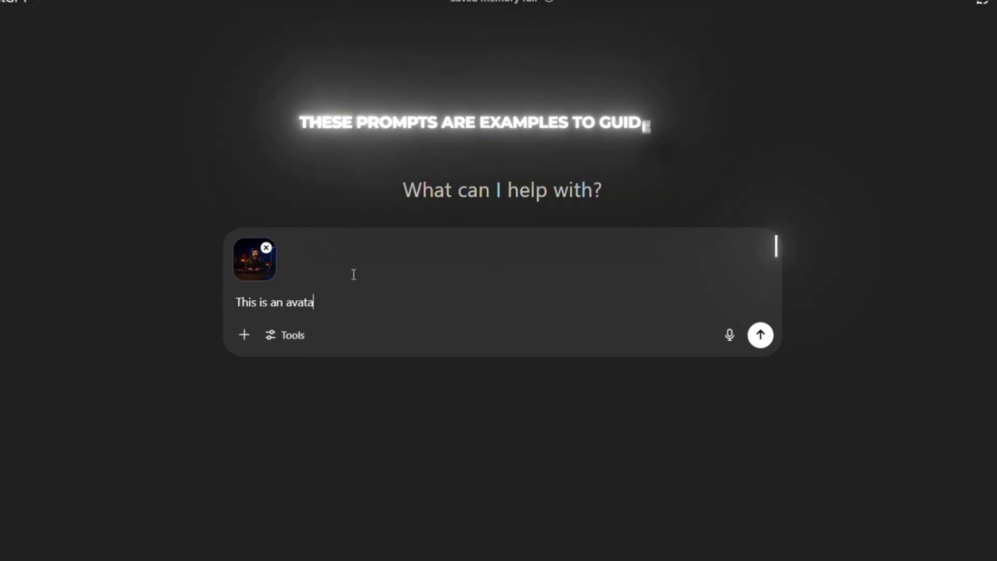
{"action": "type", "text": " found on y"}
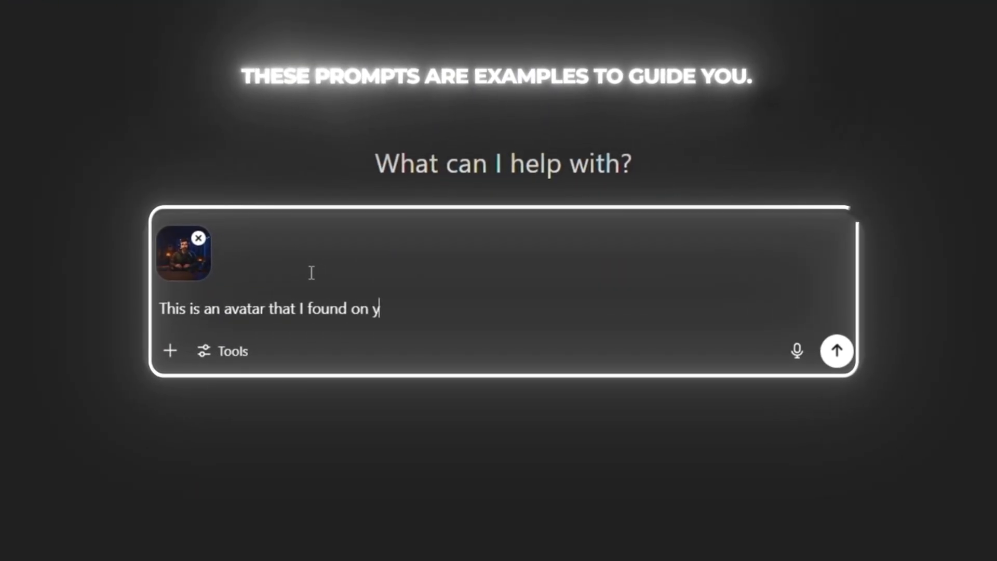
{"action": "type", "text": "outube, I really "}
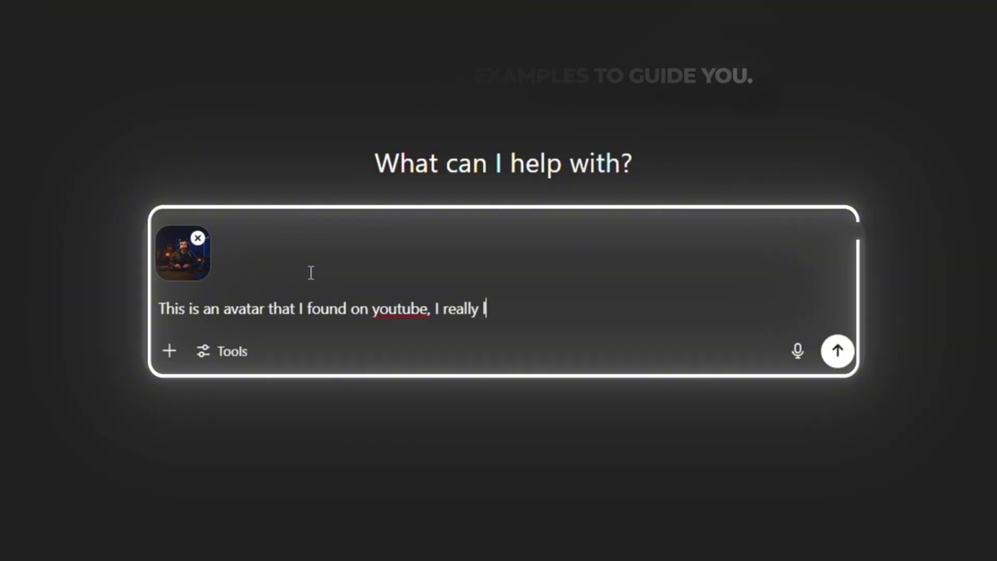
{"action": "type", "text": "like it. can yo"}
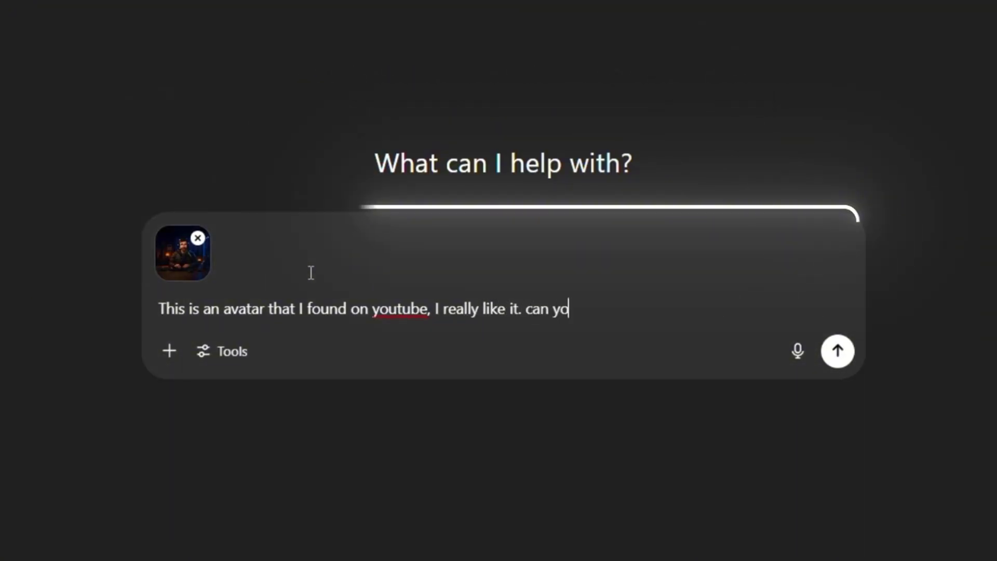
{"action": "type", "text": "u analyxse the pose"}
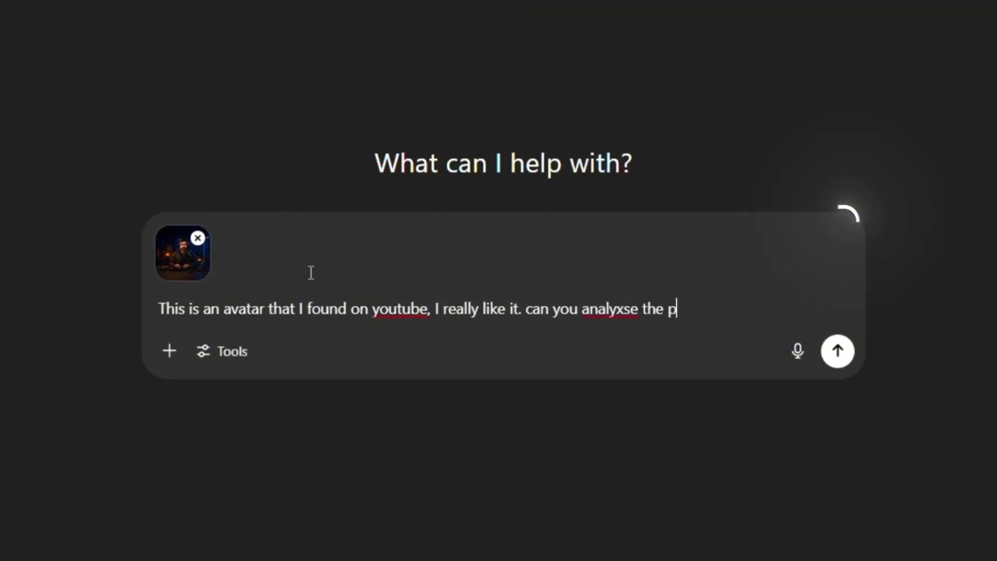
{"action": "key", "text": "BackSpace"}
{"action": "type", "text": ", the style, the face and everything that make"}
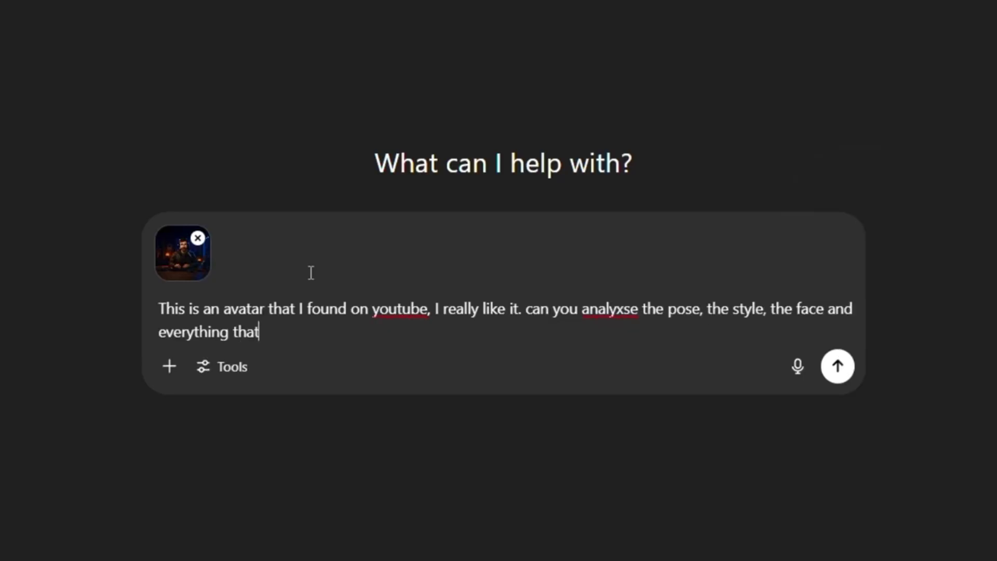
{"action": "type", "text": "s him go viral on youtube. i want you to create somethtin"}
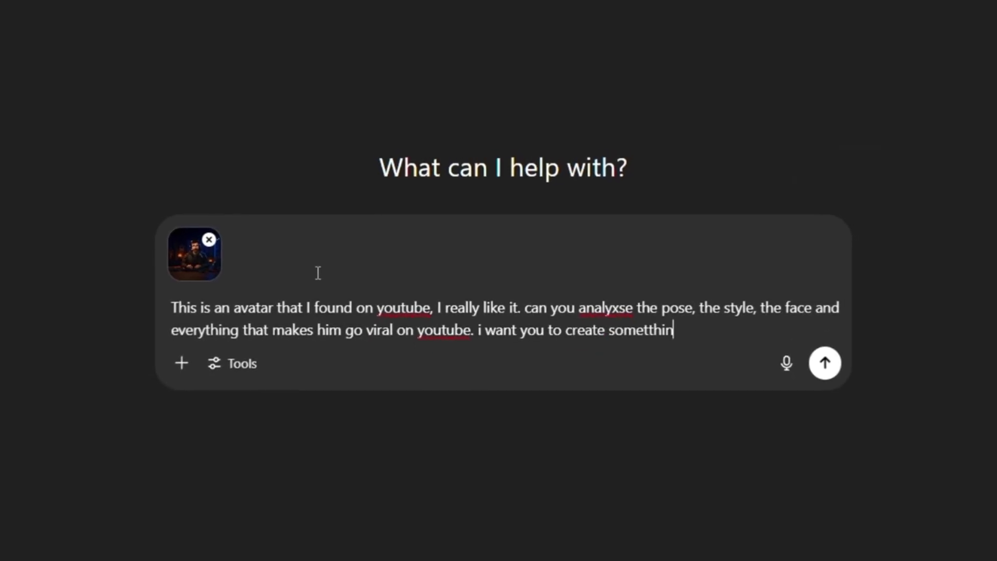
{"action": "type", "text": "g similar like this for me."}
{"action": "key", "text": "Return"}
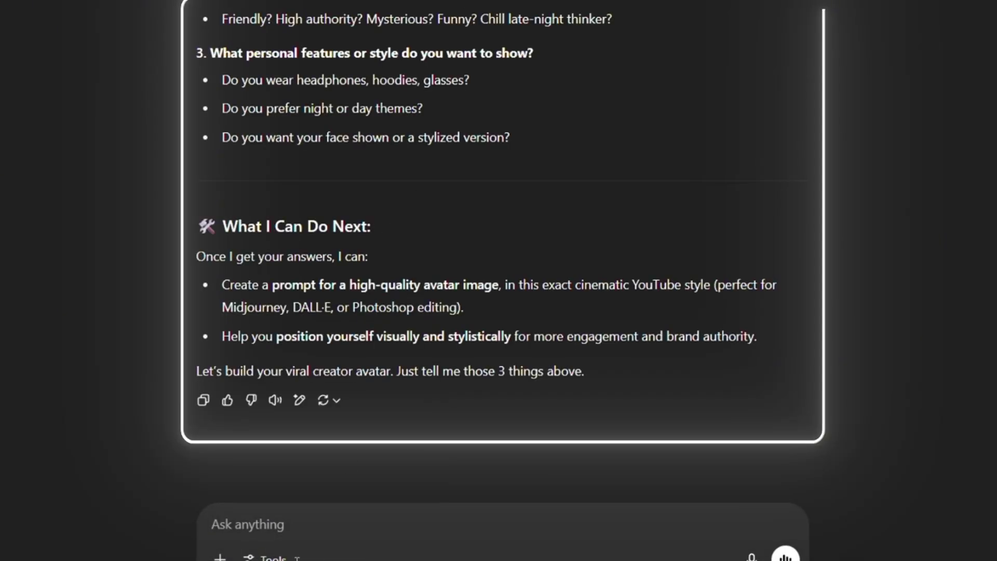
Step: Ask ChatGPT for a similar image with a different-looking, more American man
{"action": "type", "text": "can you create "}
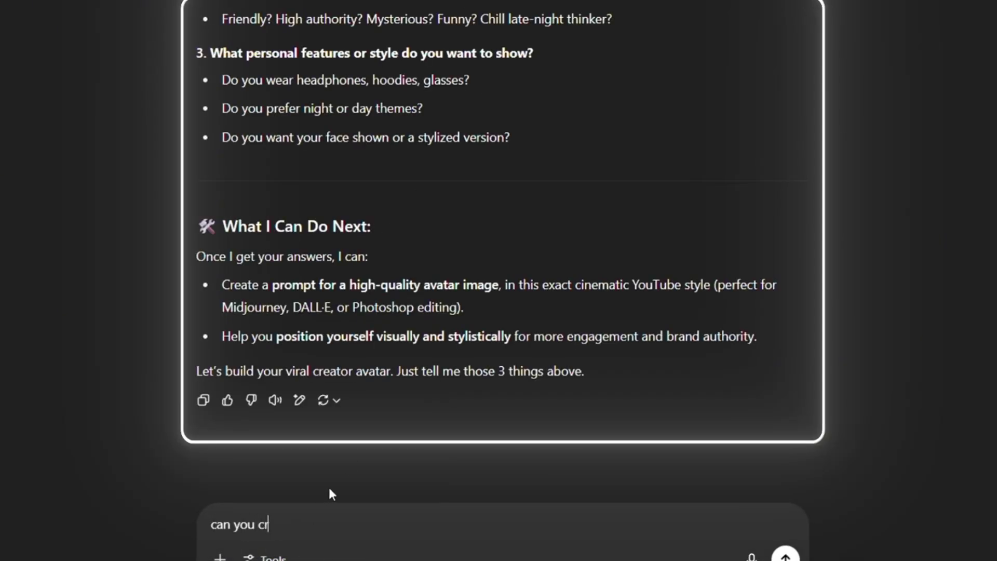
{"action": "type", "text": "a similar image "}
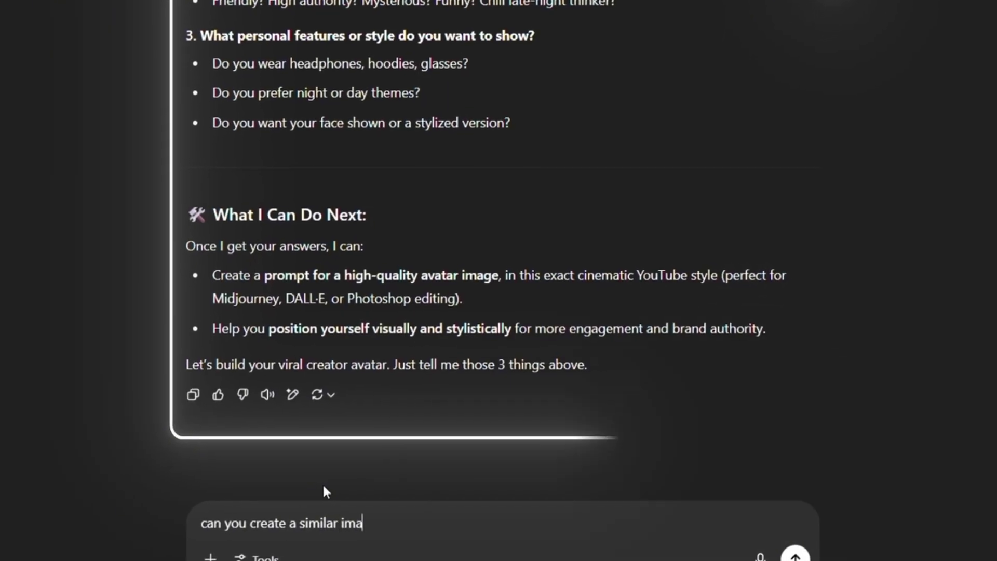
{"action": "type", "text": "but make the "}
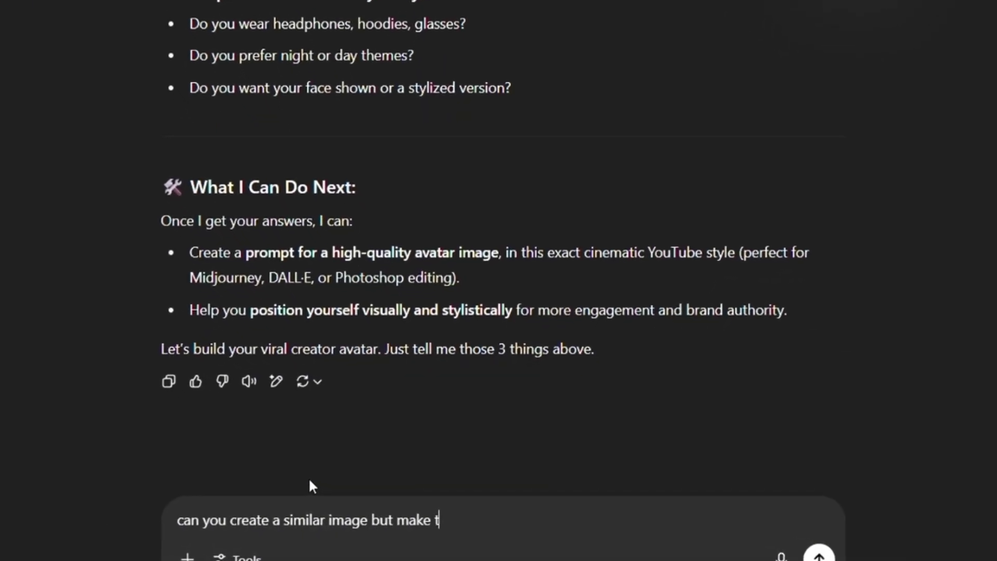
{"action": "type", "text": "guy look different, more li"}
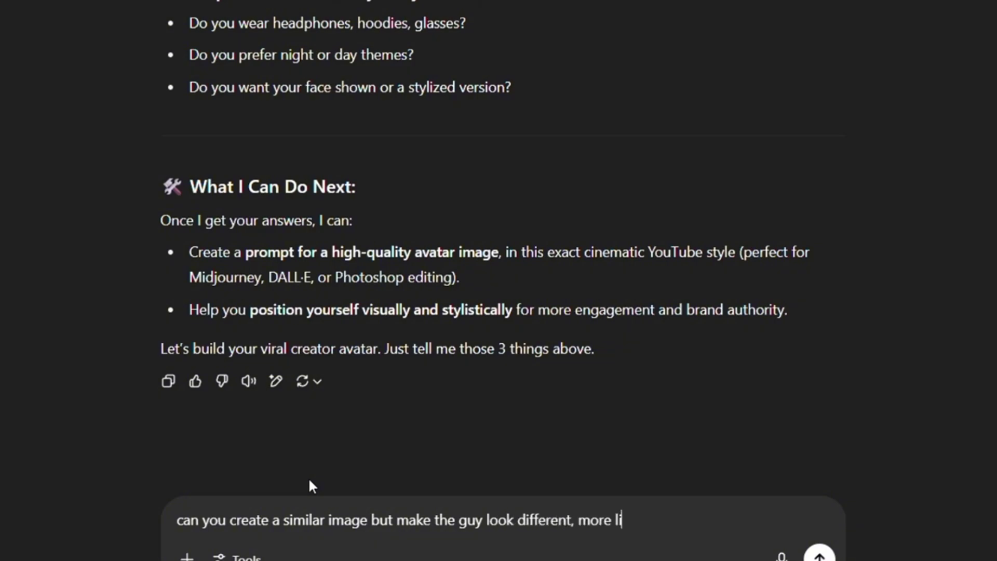
{"action": "type", "text": "ke an american with a "}
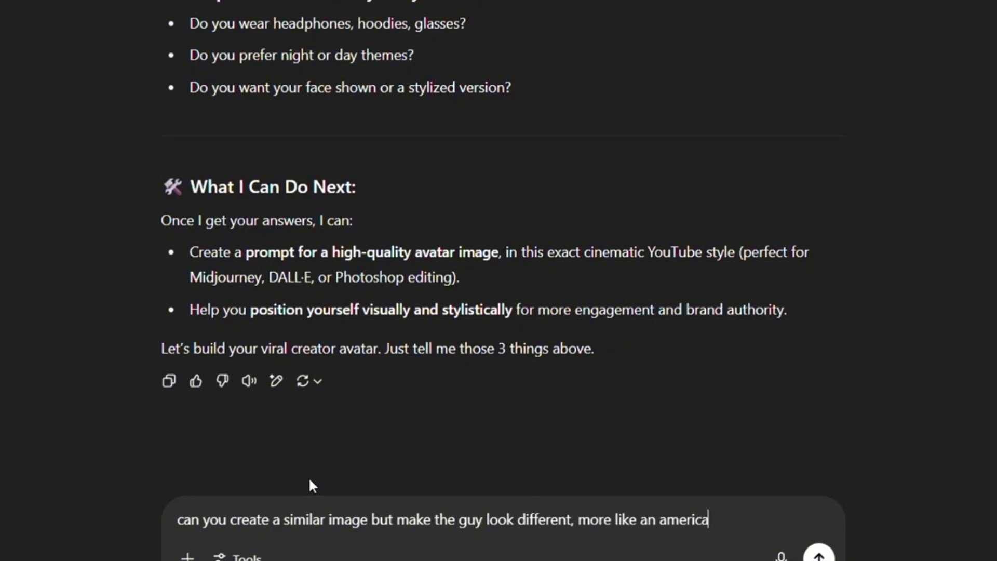
{"action": "type", "text": "beard and"}
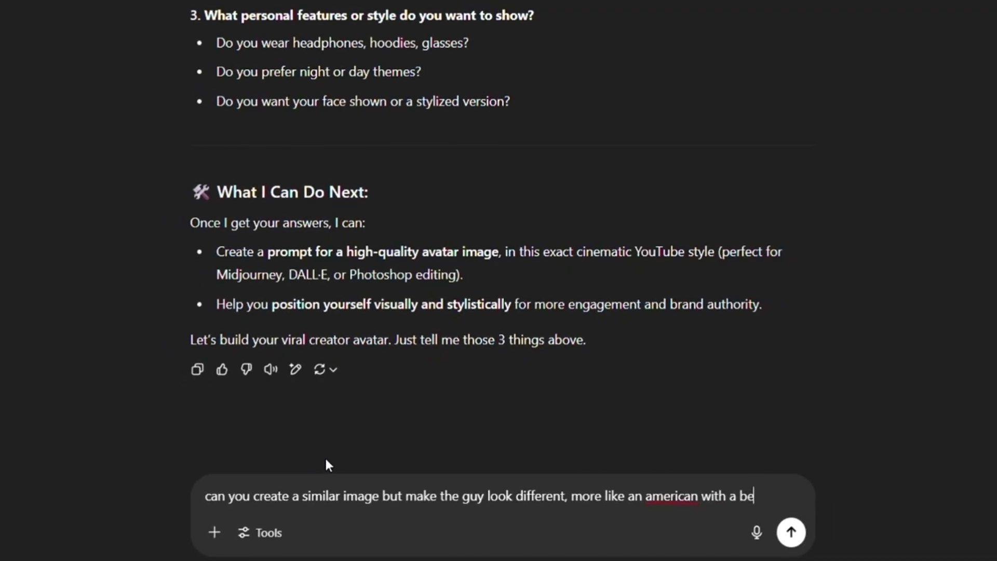
{"action": "type", "text": " shorter hair"}
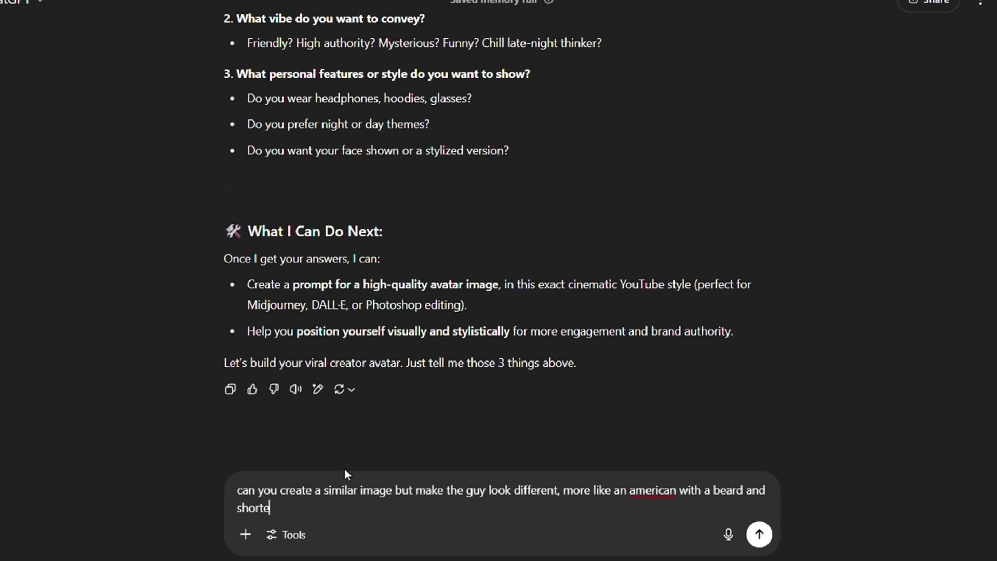
{"action": "type", "text": ". make him"}
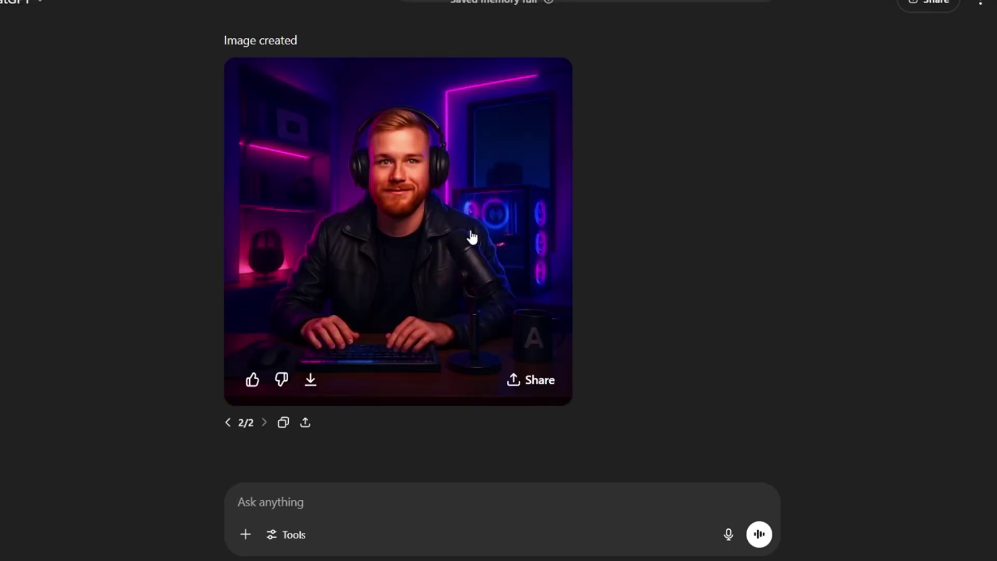
Step: Edit the generated image to 16:9 with a black-haired man in a hoodie, keeping the room
{"action": "left_click", "coordinate": [467, 234]}
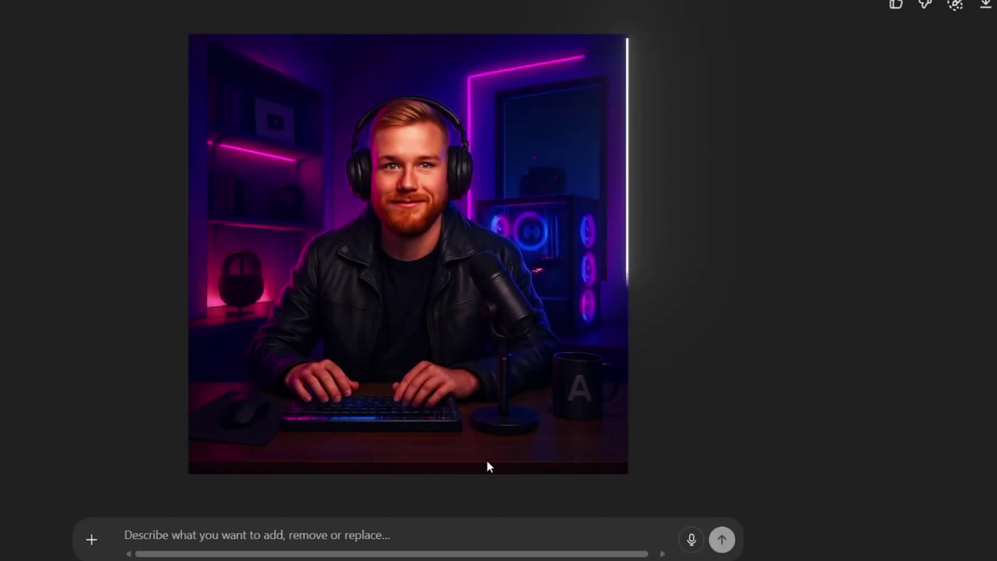
{"action": "type", "text": "make "}
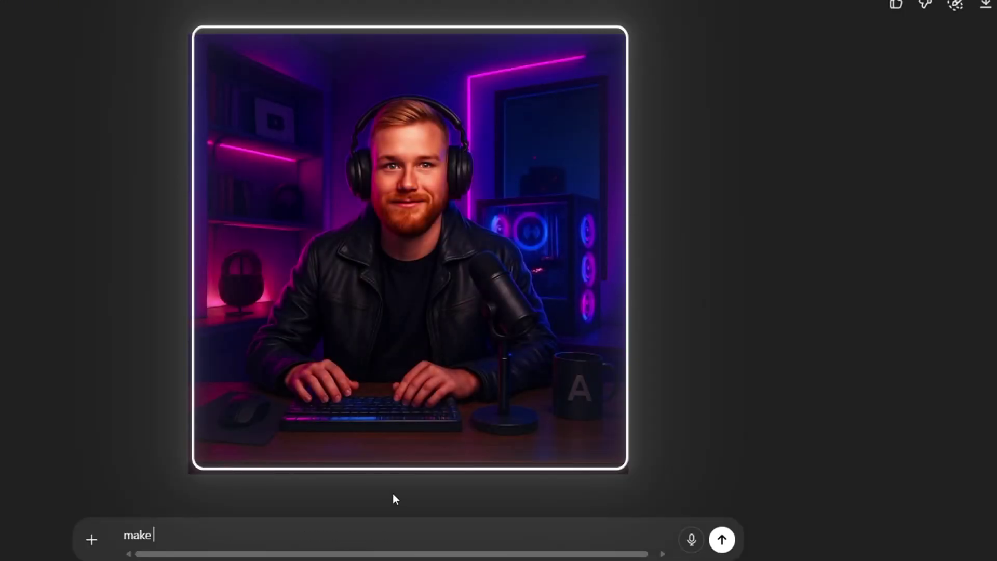
{"action": "type", "text": "the man look dif"}
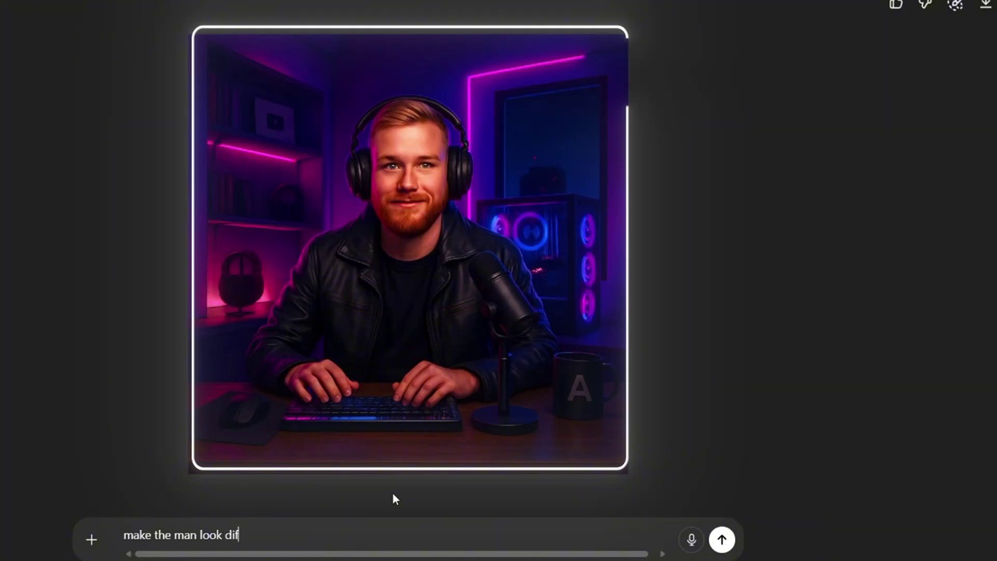
{"action": "type", "text": "ferent, black hair, hoodie and in 16:9.let the room the same and make the man direct his"}
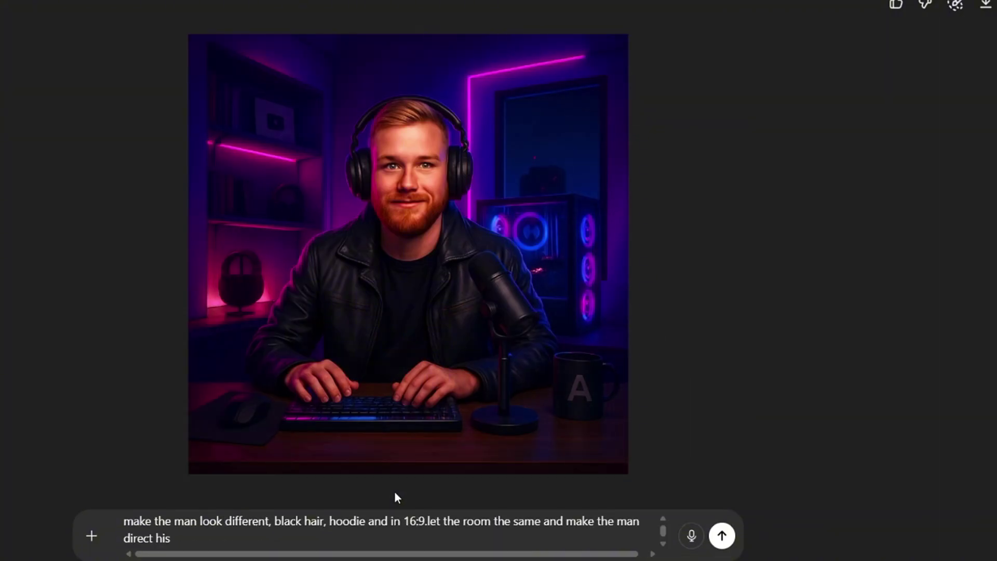
{"action": "key", "text": "Return"}
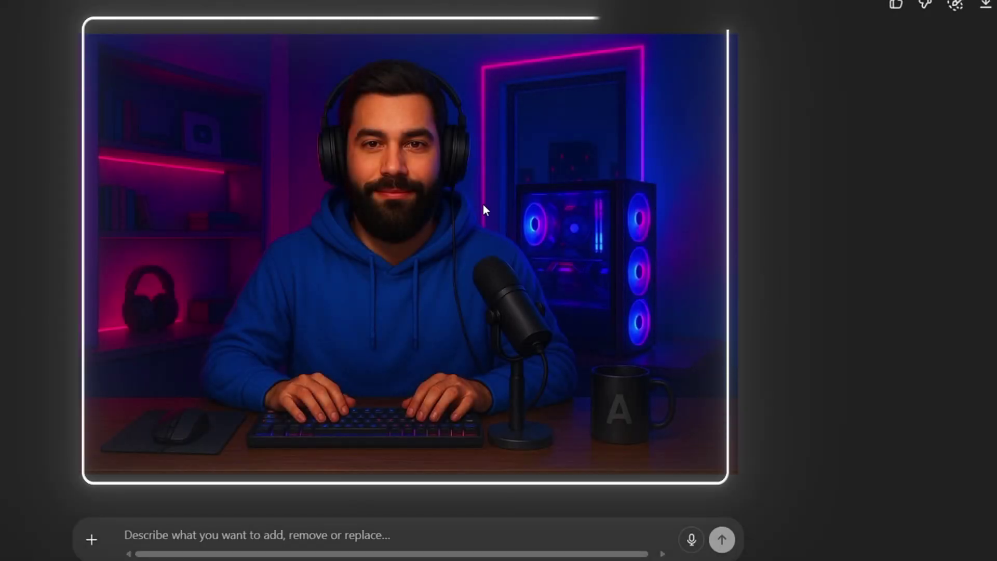
Step: Download the blue-hoodie avatar and request fixed hands, a relaxed pose, a wall poster and a smile
{"action": "left_click", "coordinate": [986, 5]}
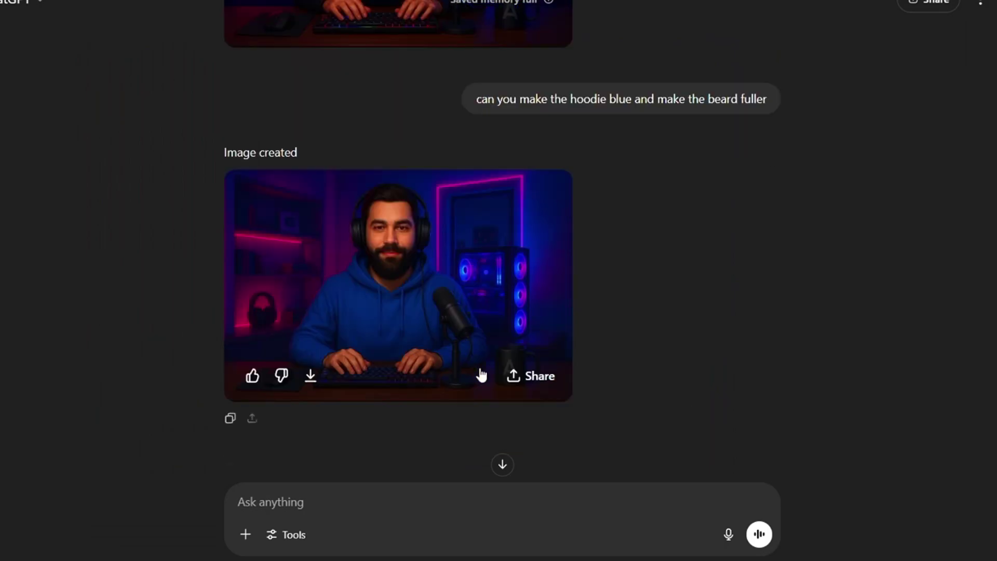
{"action": "left_click", "coordinate": [478, 372]}
{"action": "type", "text": "Please fix the"}
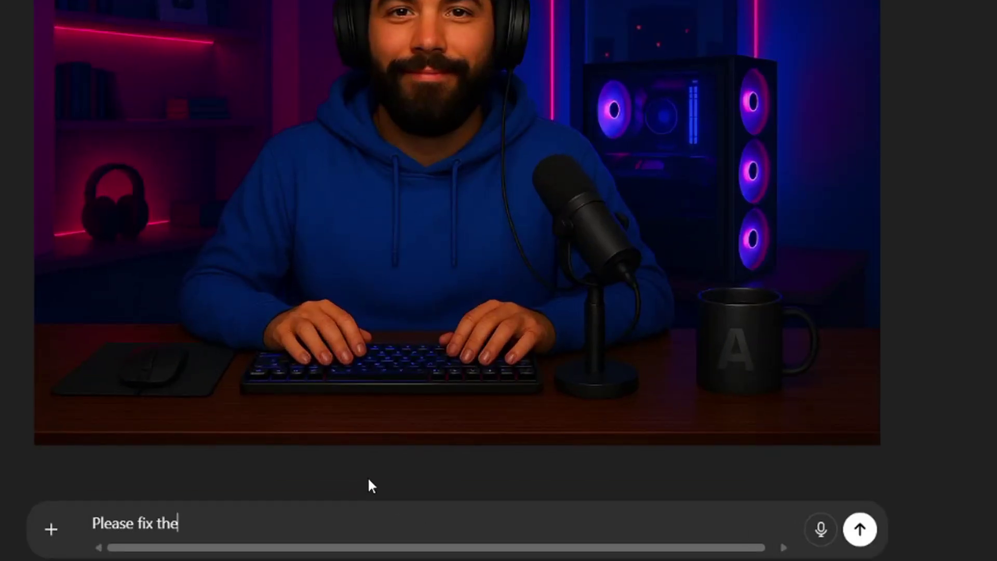
{"action": "type", "text": " hands, make the pose morerelaxed, hang a poster at the wall and m"}
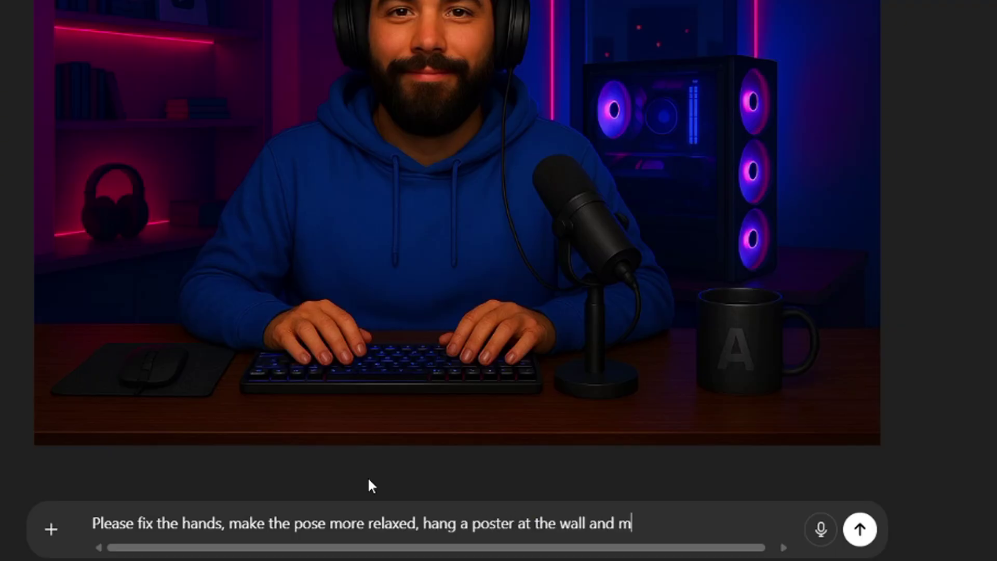
{"action": "type", "text": "ake him sime"}
{"action": "key", "text": "BackSpace"}
{"action": "key", "text": "BackSpace"}
{"action": "key", "text": "BackSpace"}
{"action": "type", "text": "mile"}
{"action": "key", "text": "Return"}
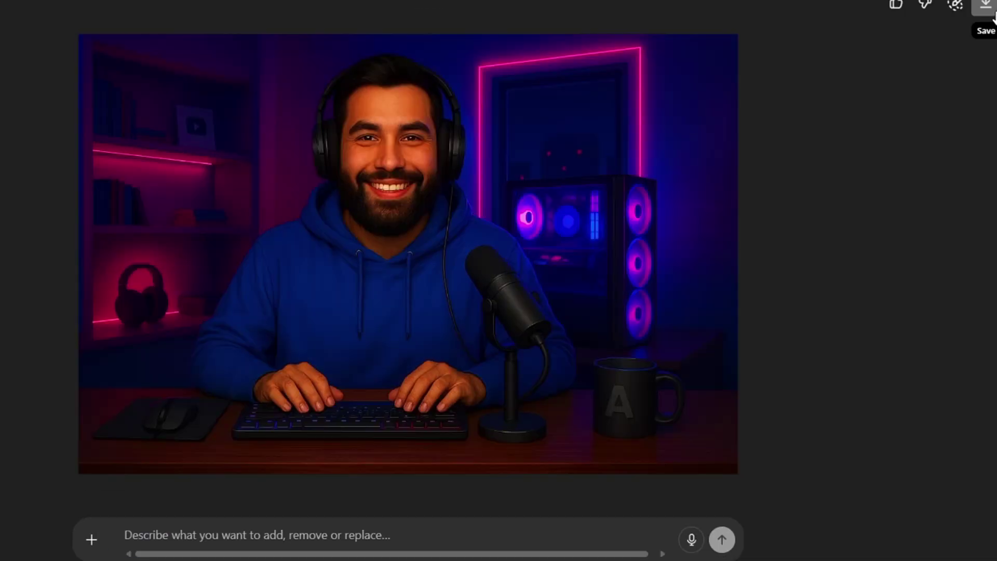
Step: Download the edited avatar image where the bearded man smiles broadly
{"action": "left_click", "coordinate": [982, 7]}
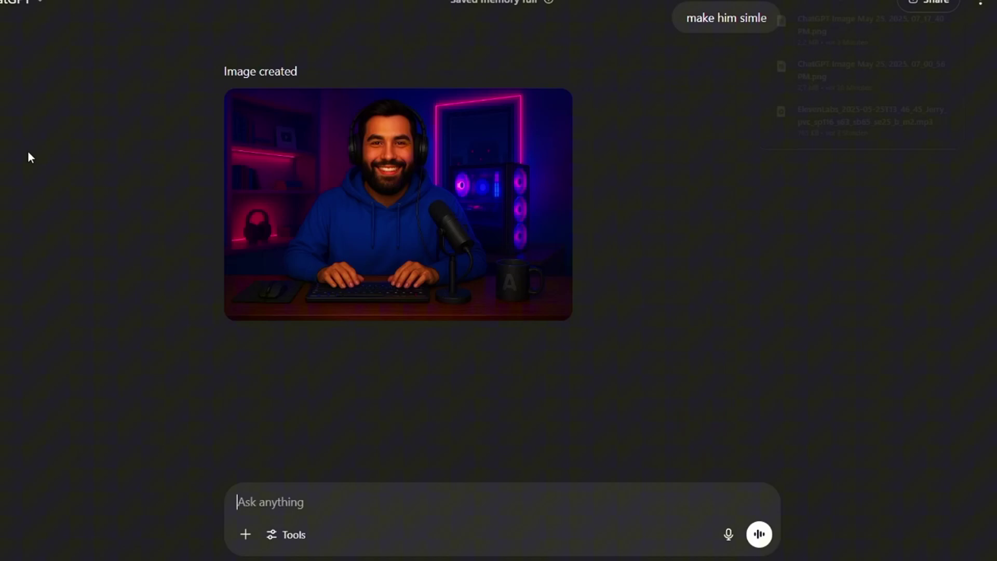
{"action": "scroll", "coordinate": [469, 265], "scroll_direction": "down", "scroll_amount": 2}
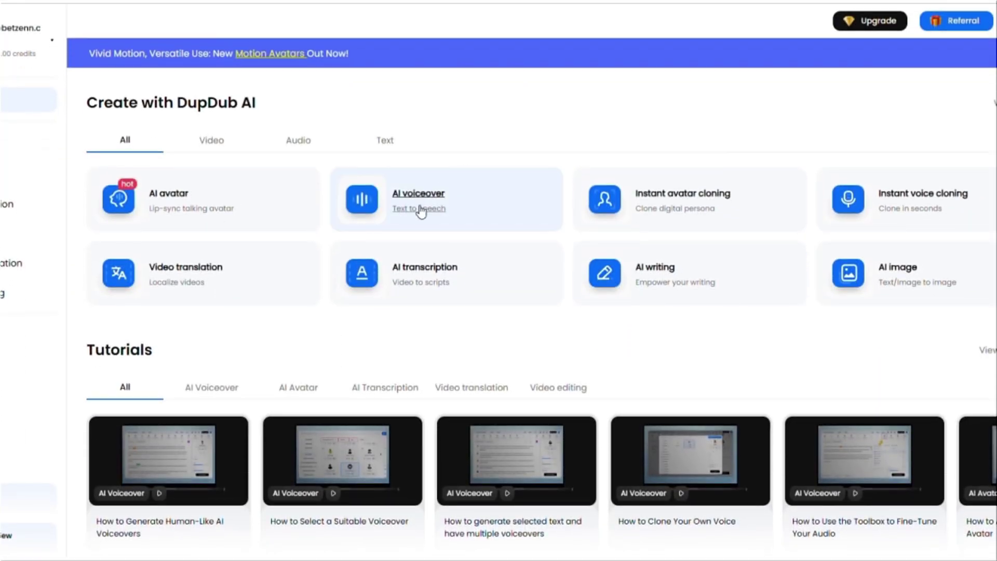
Step: Open the AI voiceover editor and select the Liam voice
{"action": "left_click", "coordinate": [416, 115]}
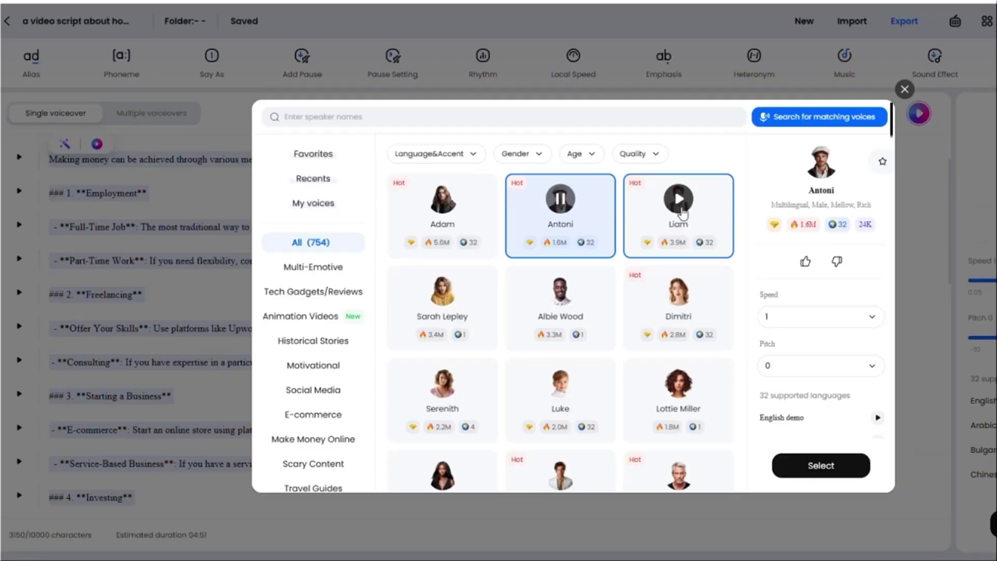
{"action": "left_click", "coordinate": [682, 212]}
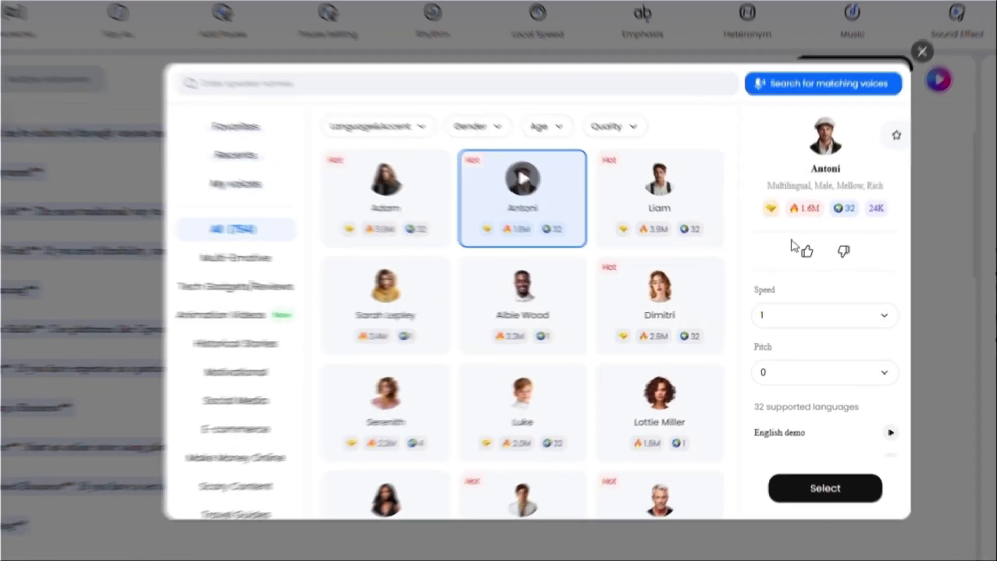
{"action": "scroll", "coordinate": [483, 283], "scroll_direction": "down", "scroll_amount": 2}
{"action": "scroll", "coordinate": [490, 345], "scroll_direction": "up", "scroll_amount": 2}
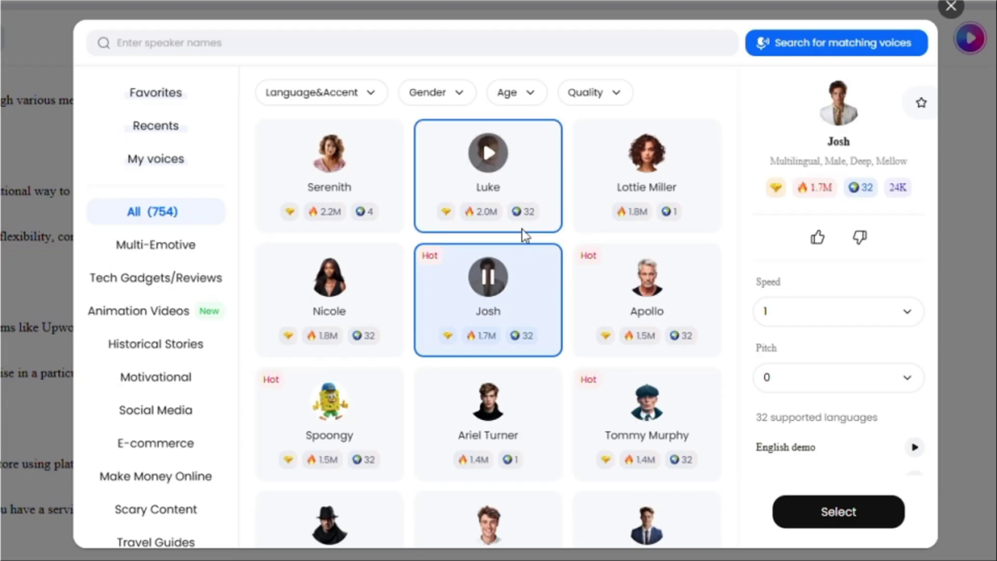
{"action": "scroll", "coordinate": [525, 236], "scroll_direction": "down", "scroll_amount": 10}
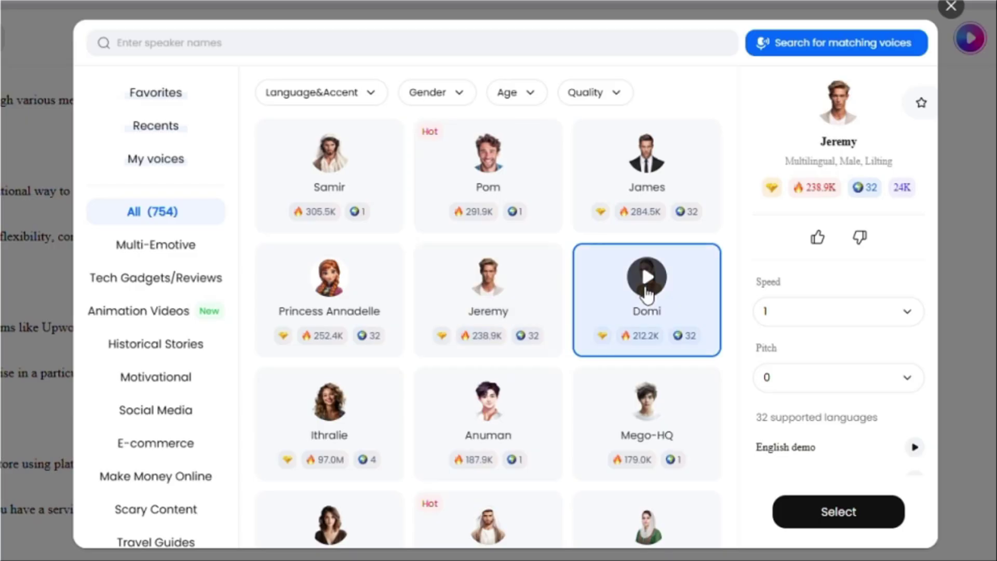
{"action": "scroll", "coordinate": [556, 400], "scroll_direction": "down", "scroll_amount": 3}
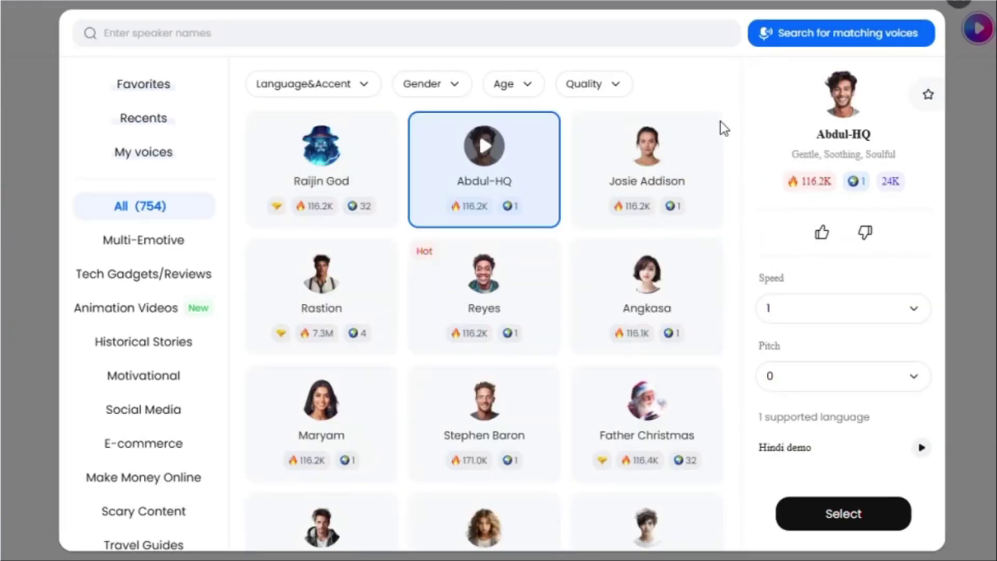
Step: Filter the voice library to Ultra quality and bring up the matching-voice search
{"action": "left_click", "coordinate": [598, 85]}
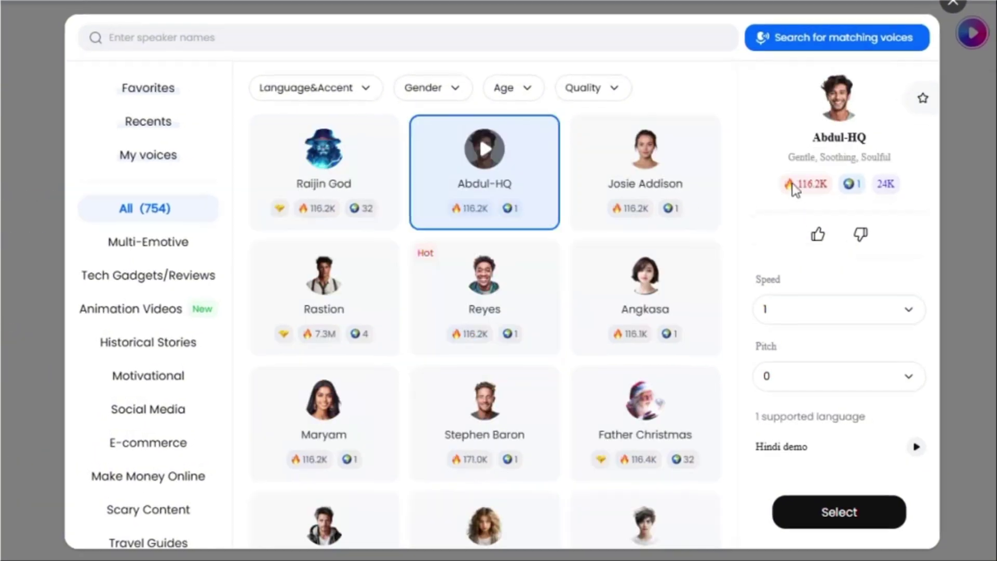
{"action": "left_click", "coordinate": [614, 86]}
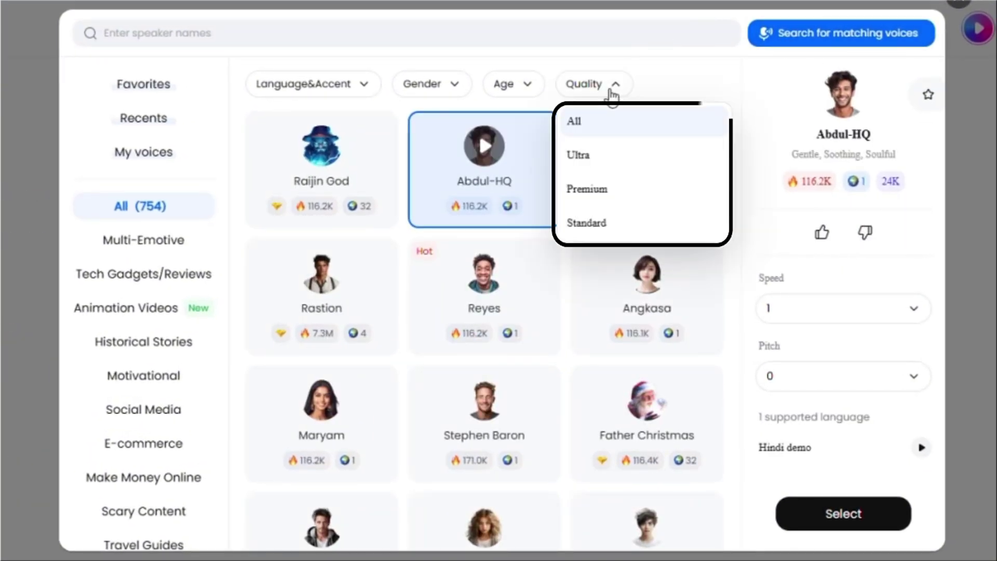
{"action": "left_click", "coordinate": [583, 156]}
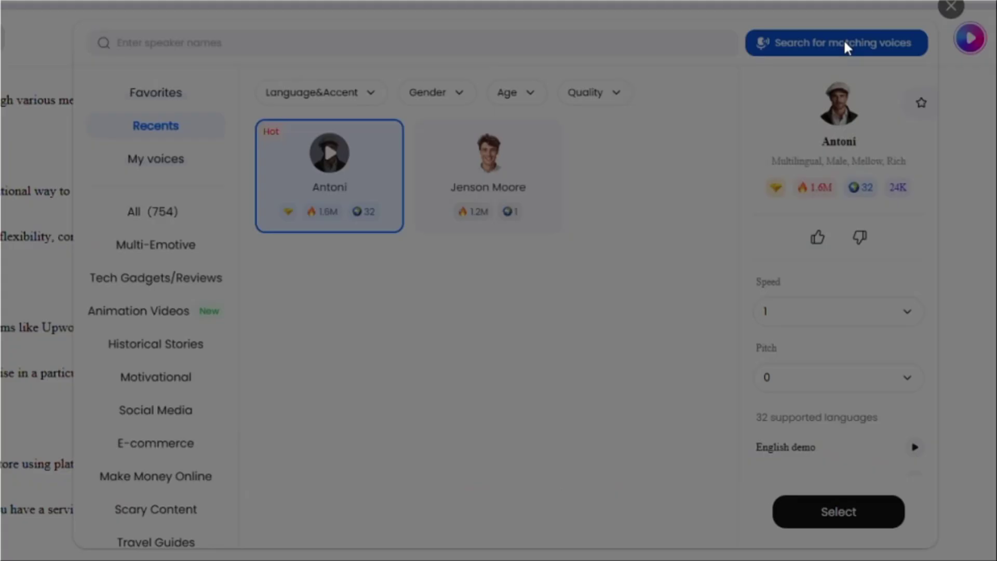
{"action": "left_click", "coordinate": [846, 44]}
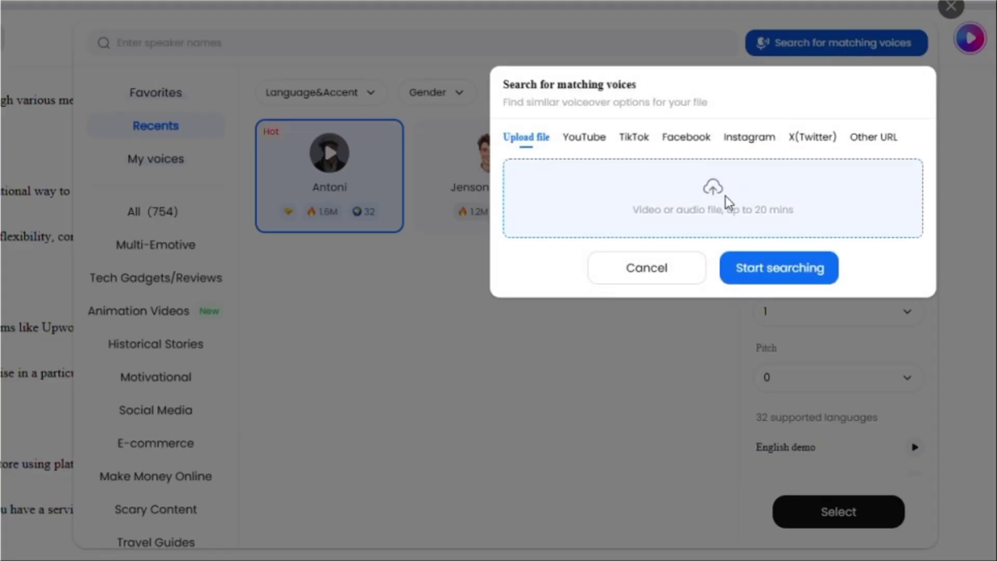
Step: Match voices from a YouTube sample, play its narrator, and preview the Jordan Blake and Jenson Moore voices
{"action": "left_click", "coordinate": [595, 147]}
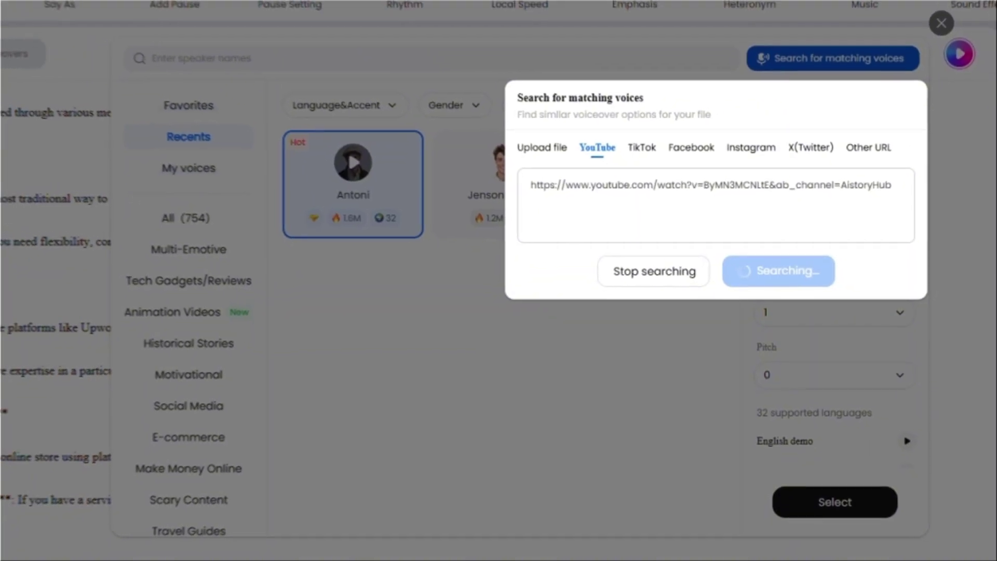
{"action": "left_click", "coordinate": [671, 280]}
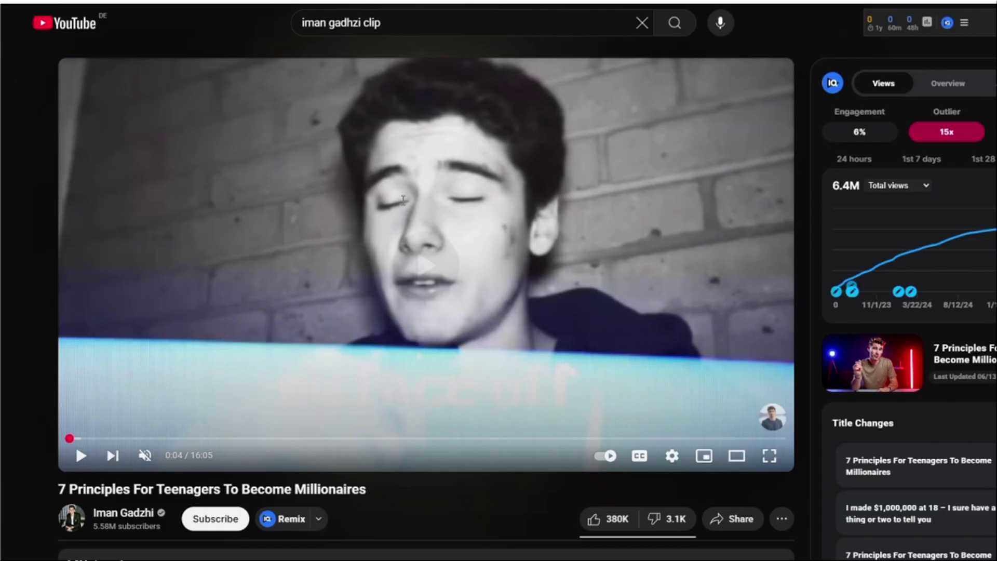
{"action": "left_click", "coordinate": [403, 200]}
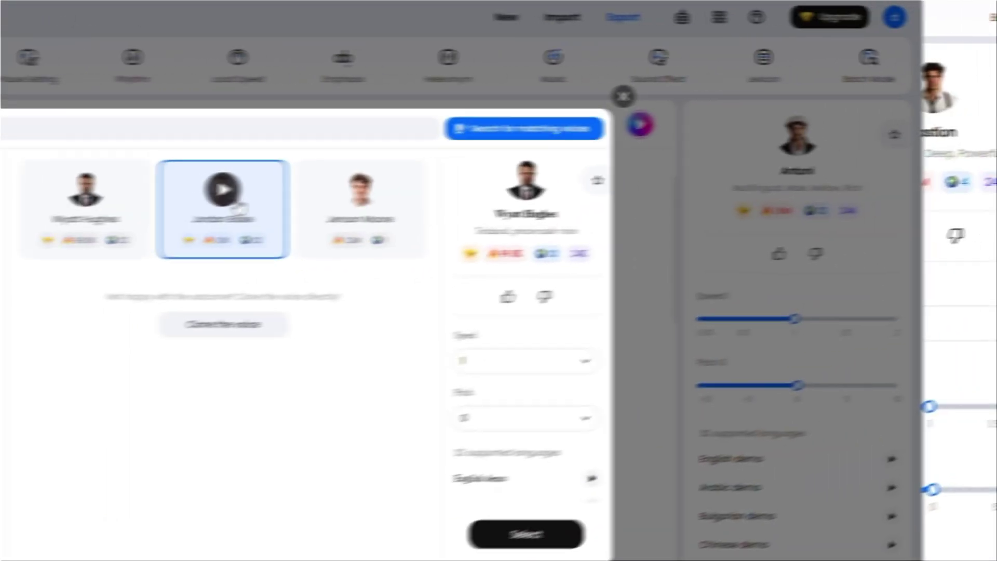
{"action": "left_click", "coordinate": [237, 207]}
{"action": "left_click", "coordinate": [363, 195]}
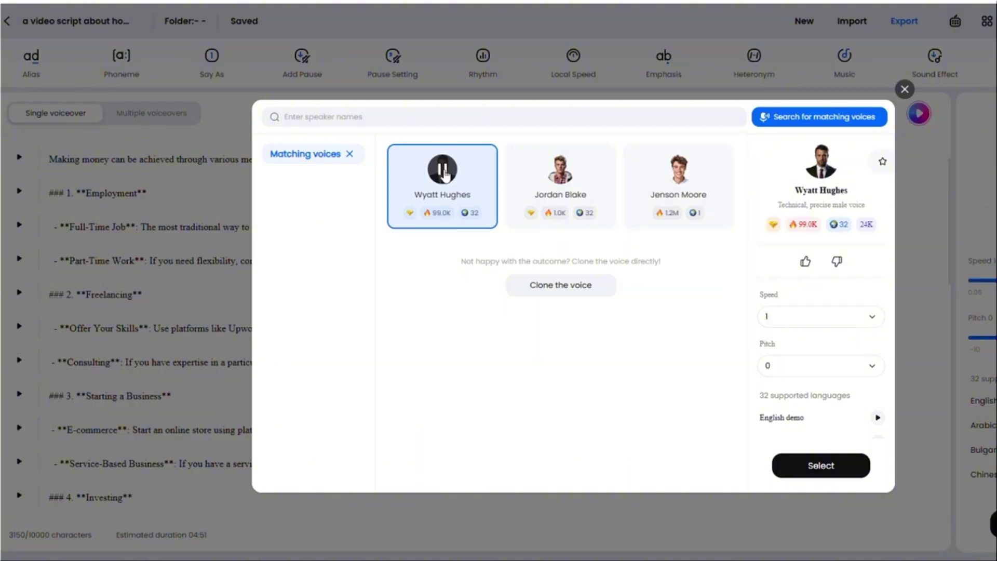
Step: Select and play the Jordan Blake voice
{"action": "left_click", "coordinate": [561, 172]}
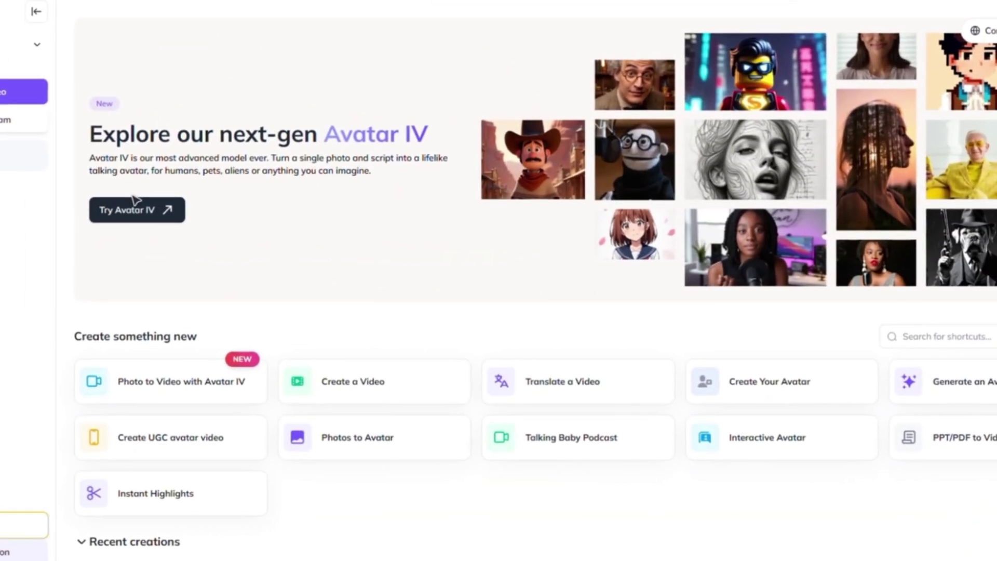
Step: Create an Avatar IV video from the neon-room headphone photo with th_hegygen.MP3 as voiceover
{"action": "left_click", "coordinate": [140, 209]}
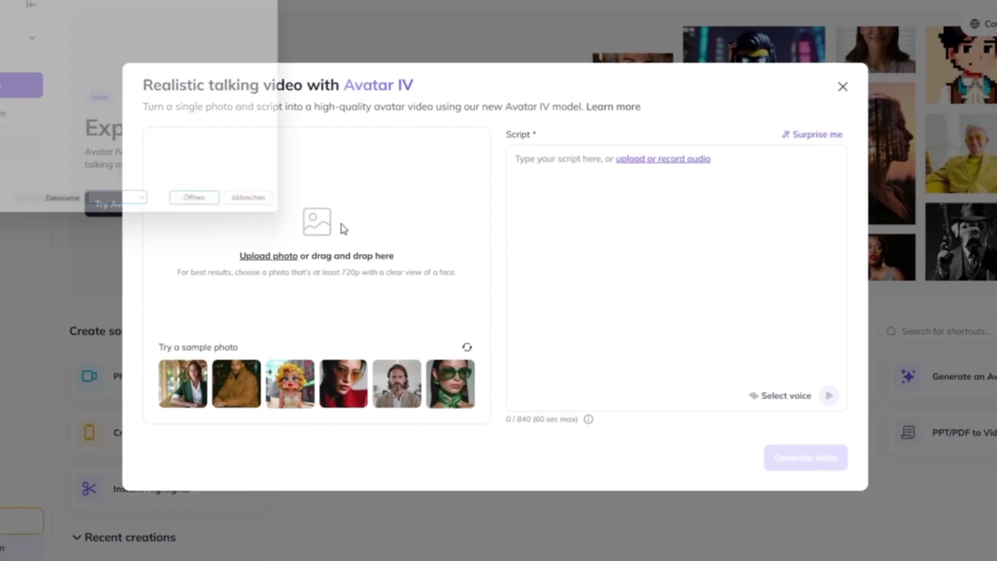
{"action": "left_click", "coordinate": [341, 224]}
{"action": "double_click", "coordinate": [168, 119]}
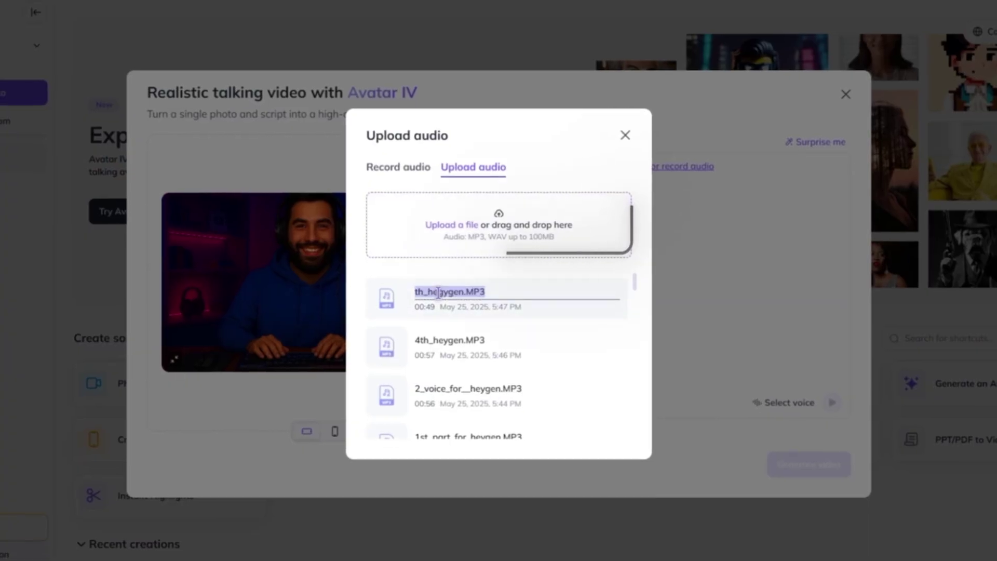
{"action": "left_click", "coordinate": [386, 296]}
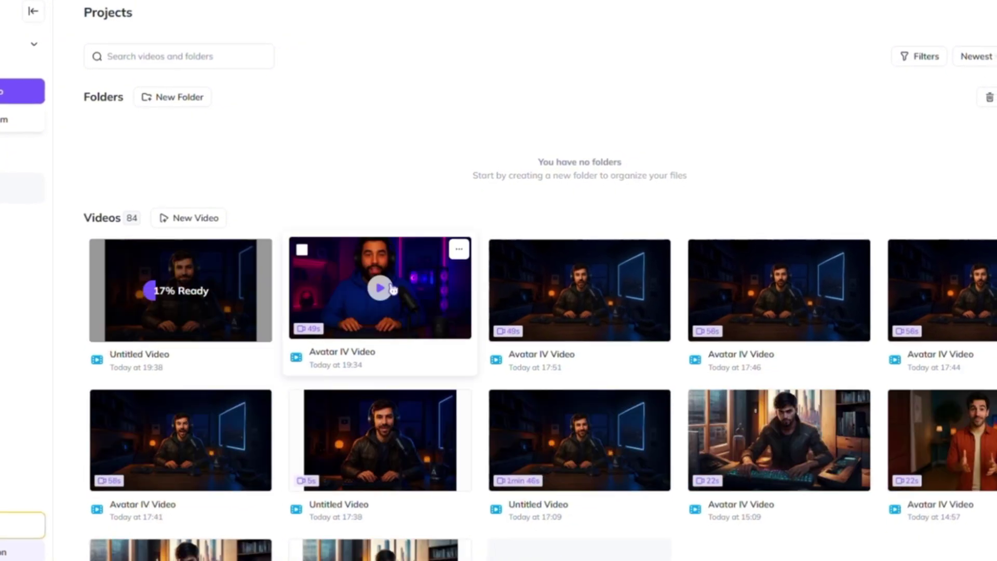
Step: Open the finished 49-second Avatar IV video from Projects and play it
{"action": "left_click", "coordinate": [388, 289]}
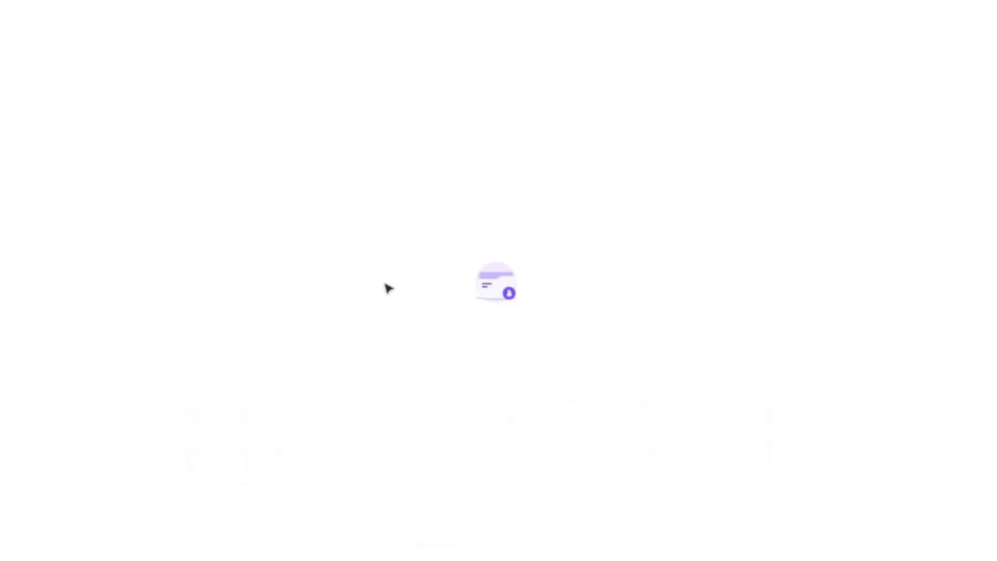
{"action": "left_click", "coordinate": [396, 289]}
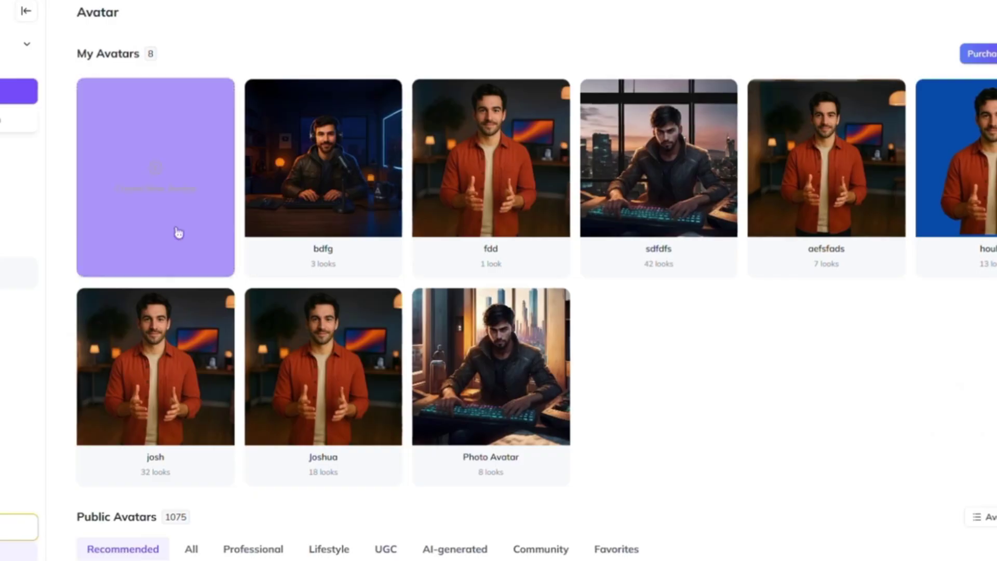
Step: Upload the blue-hoodie neon-room photo as a Custom Photo Avatar, creating the Tech-savvy Chatterbox look
{"action": "left_click", "coordinate": [159, 174]}
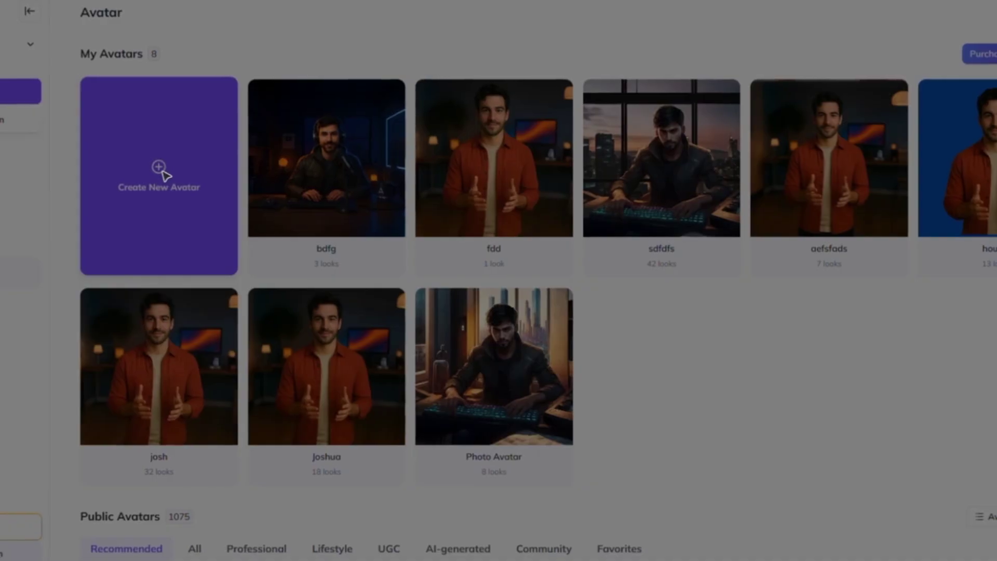
{"action": "left_click", "coordinate": [386, 268]}
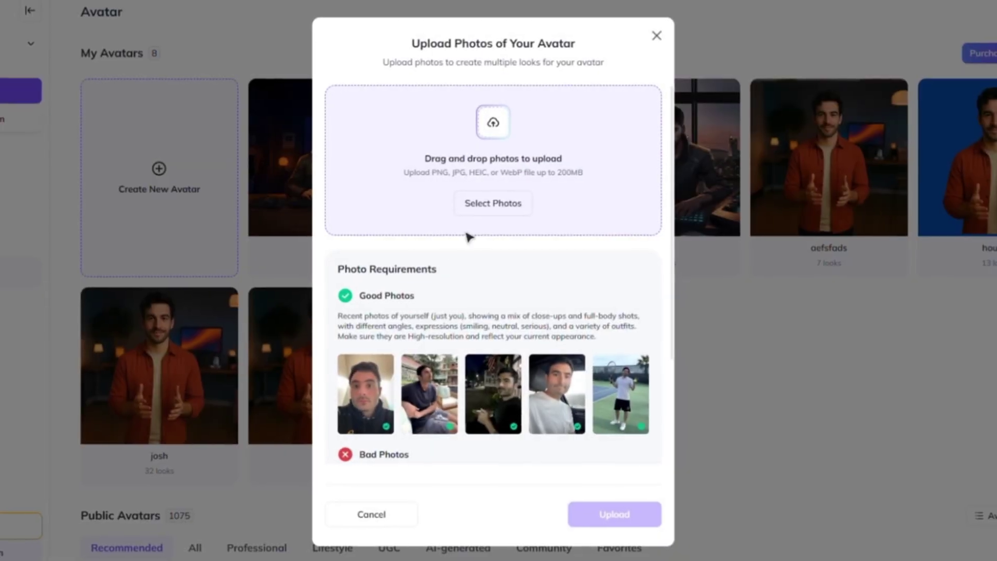
{"action": "left_click", "coordinate": [491, 203]}
{"action": "double_click", "coordinate": [152, 122]}
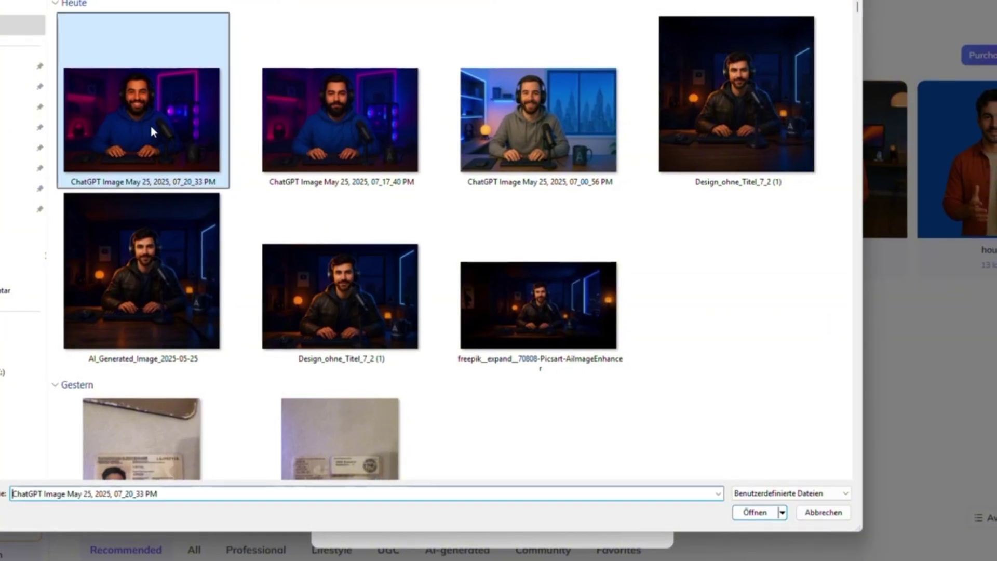
{"action": "left_click", "coordinate": [628, 510]}
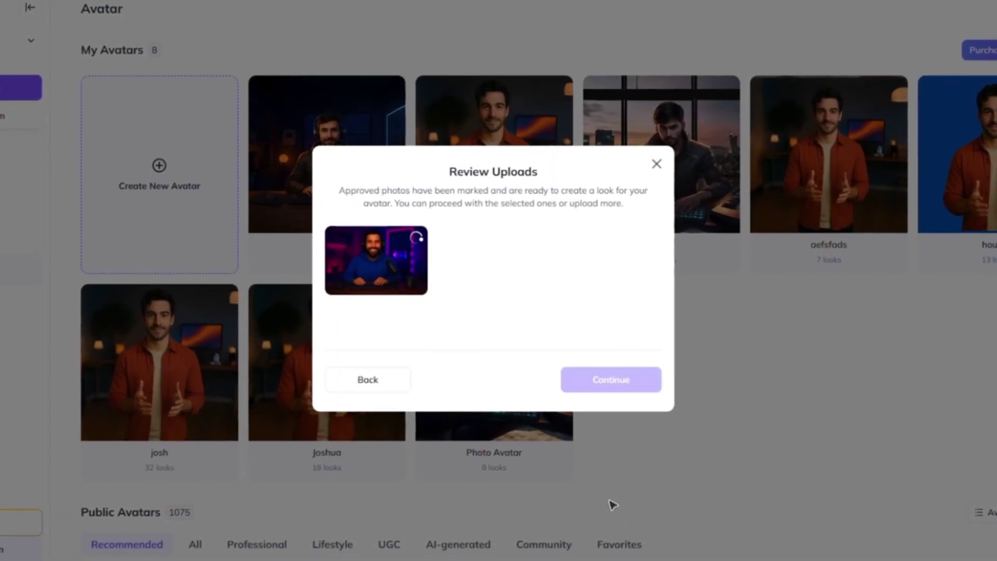
{"action": "left_click", "coordinate": [403, 201]}
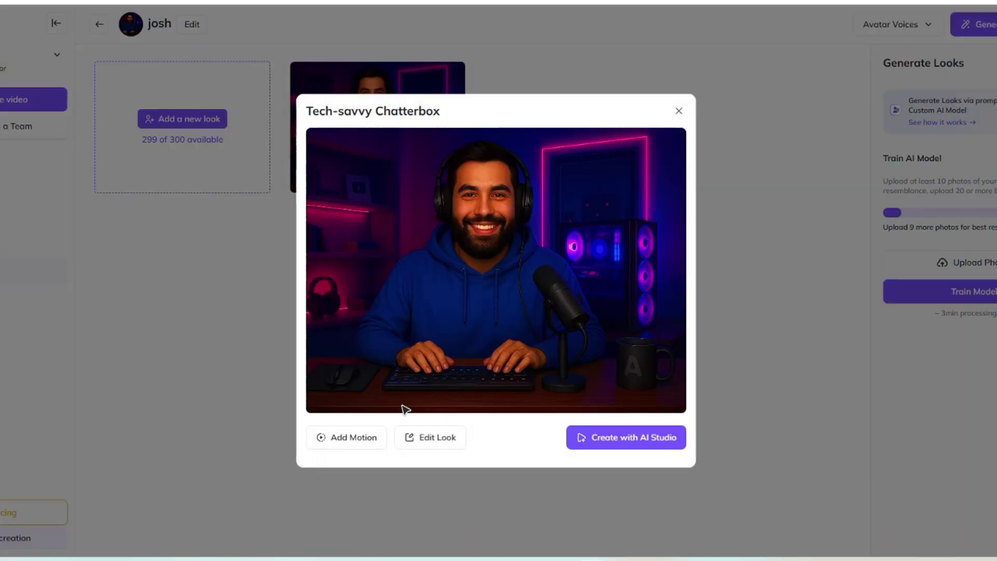
Step: Add the motion 'do a little hand movement while he is talking' and preview the 5-second clip
{"action": "left_click", "coordinate": [371, 437]}
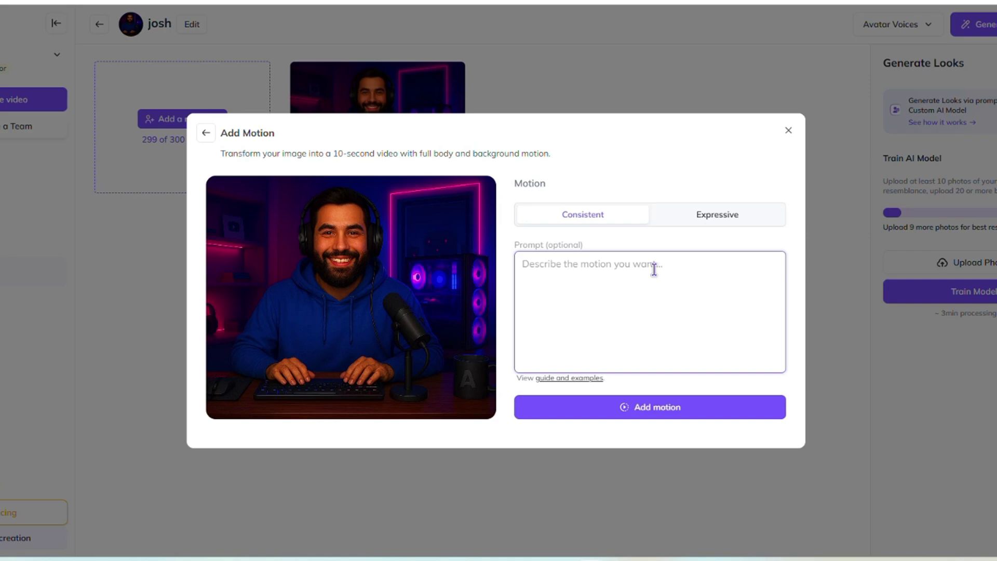
{"action": "type", "text": "do a little hand movement while he is talking"}
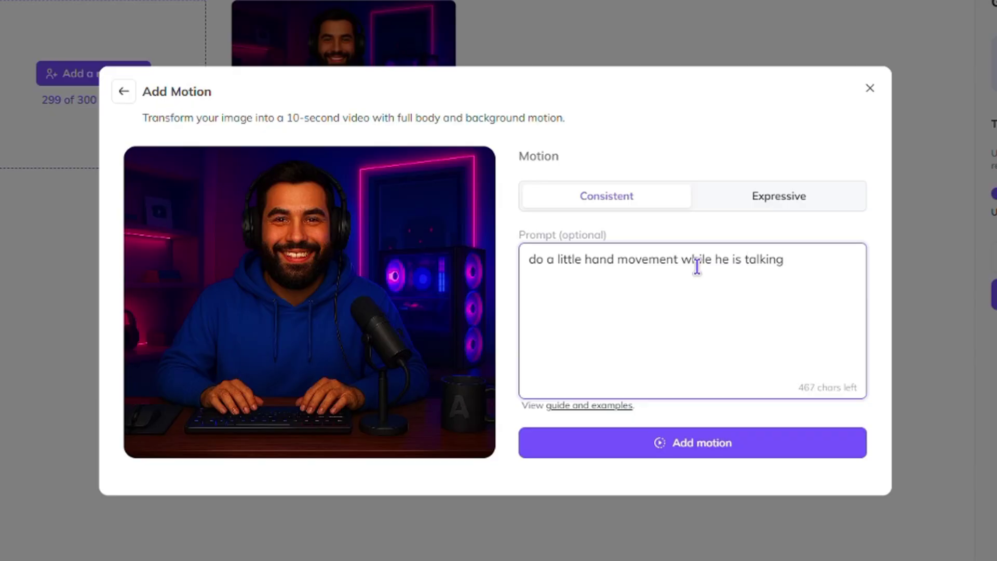
{"action": "left_click", "coordinate": [719, 456]}
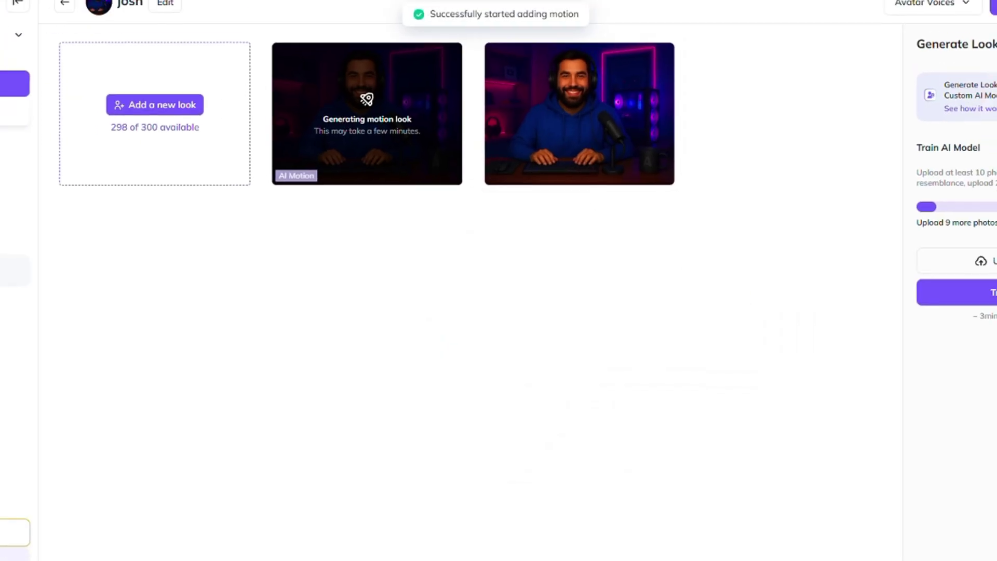
{"action": "left_click", "coordinate": [363, 149]}
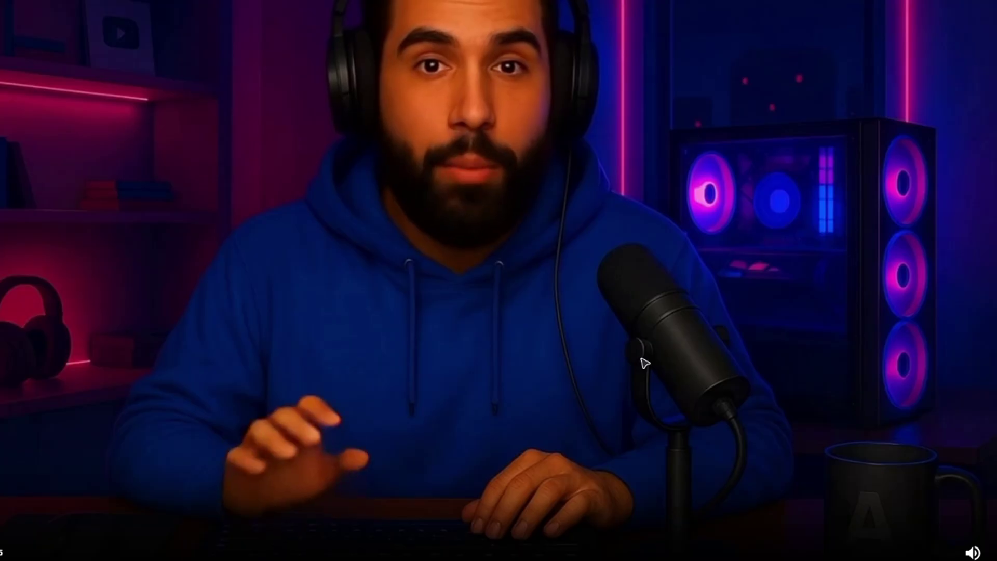
Step: Make a landscape AI Studio video voiced by th_hegygen.MP3 instead of the script, and submit it
{"action": "left_click", "coordinate": [474, 480]}
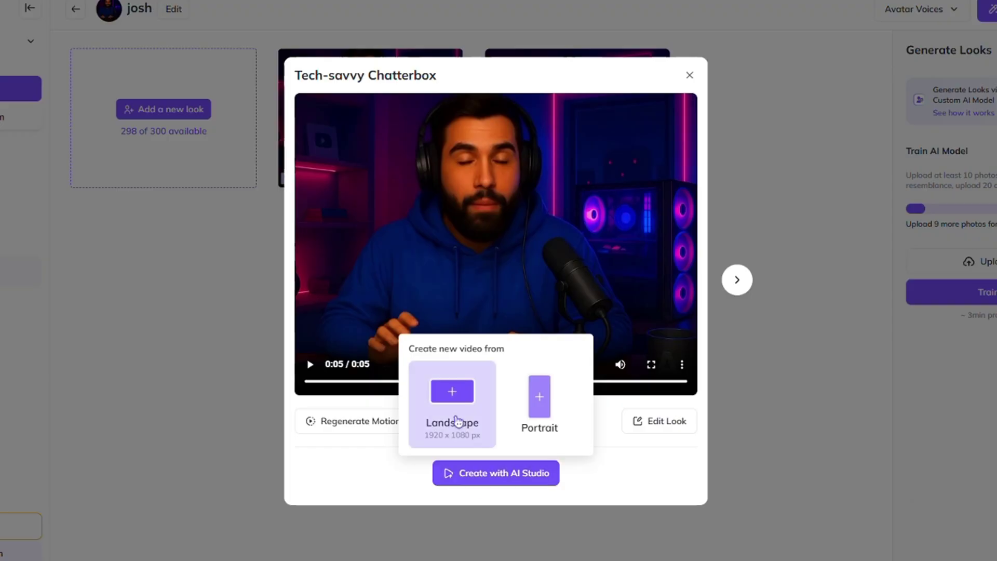
{"action": "left_click", "coordinate": [456, 421]}
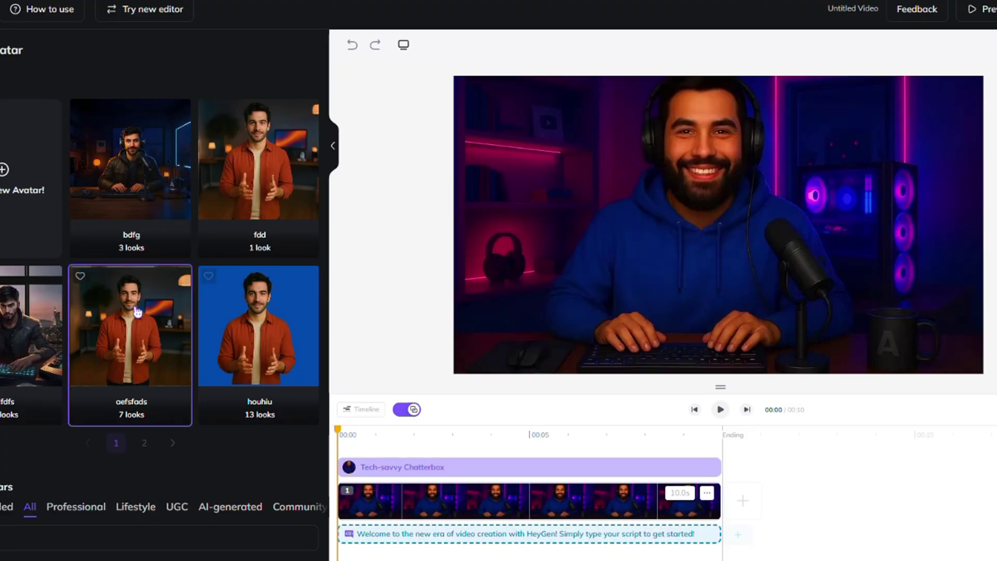
{"action": "left_click", "coordinate": [708, 534]}
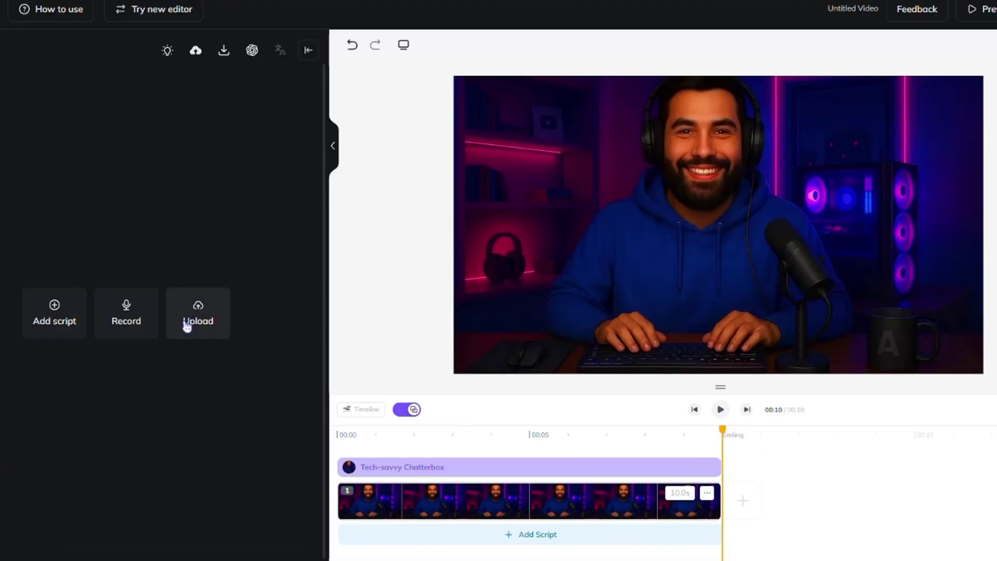
{"action": "left_click", "coordinate": [189, 323]}
{"action": "left_click", "coordinate": [258, 240]}
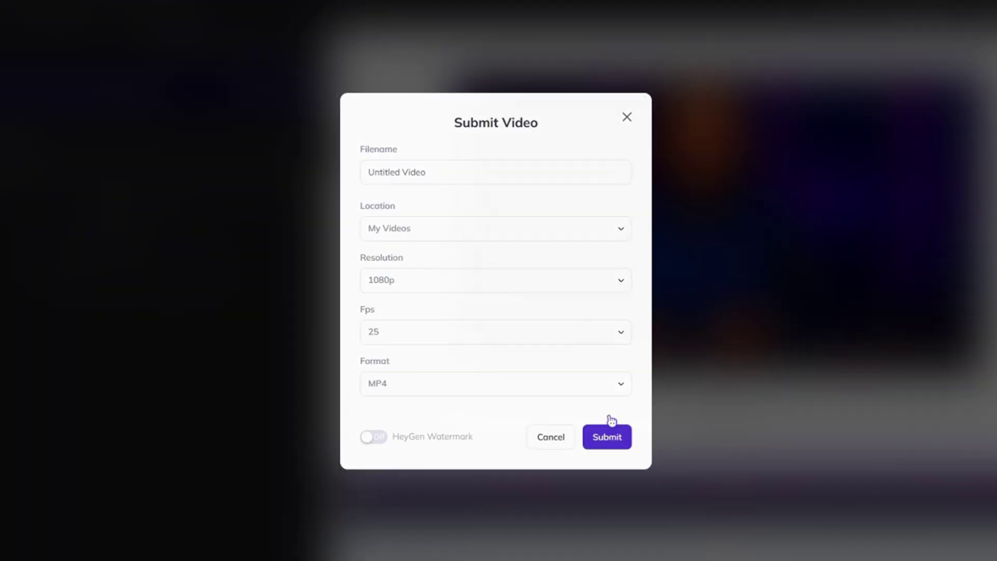
{"action": "left_click", "coordinate": [608, 438]}
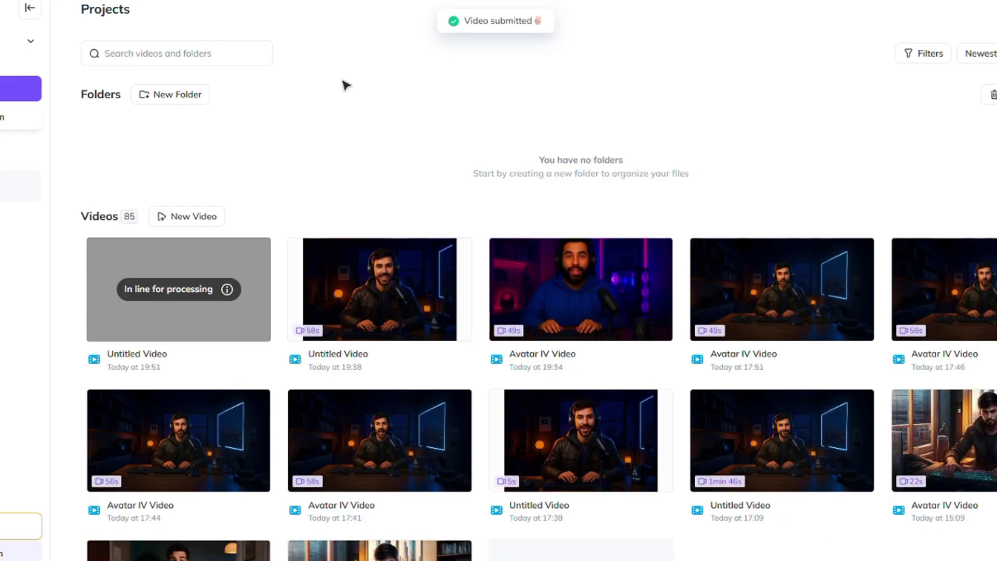